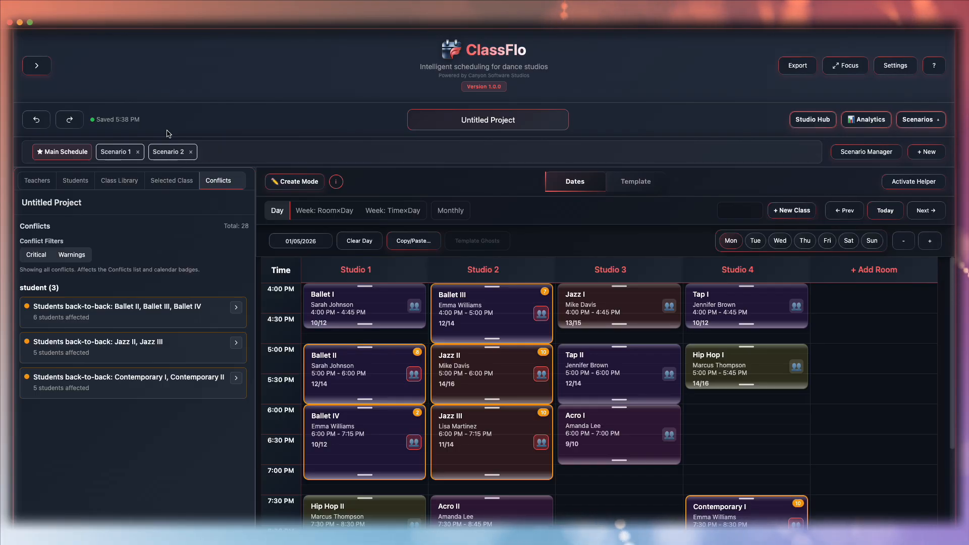
- Preview Scenario 1's schedule and return to the Main Schedule
click(116, 151)
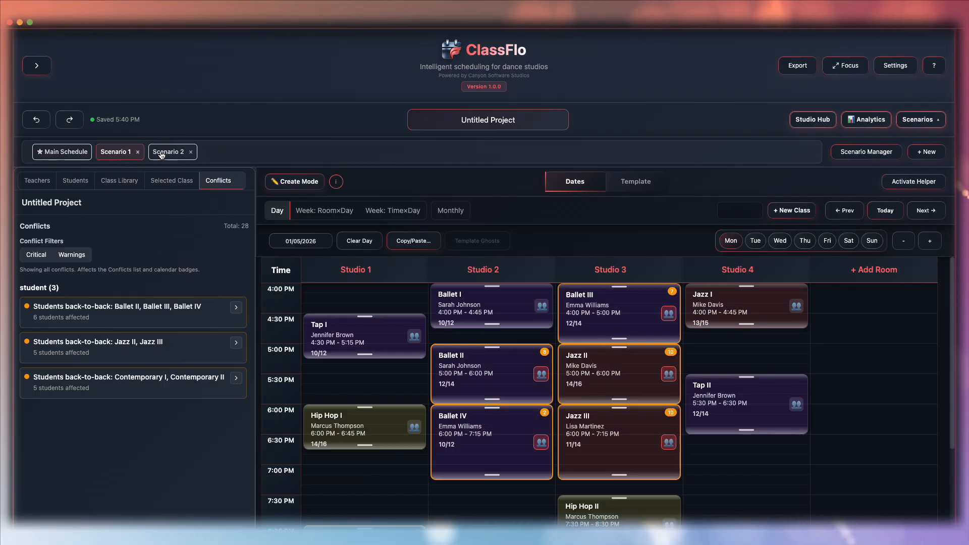
click(62, 151)
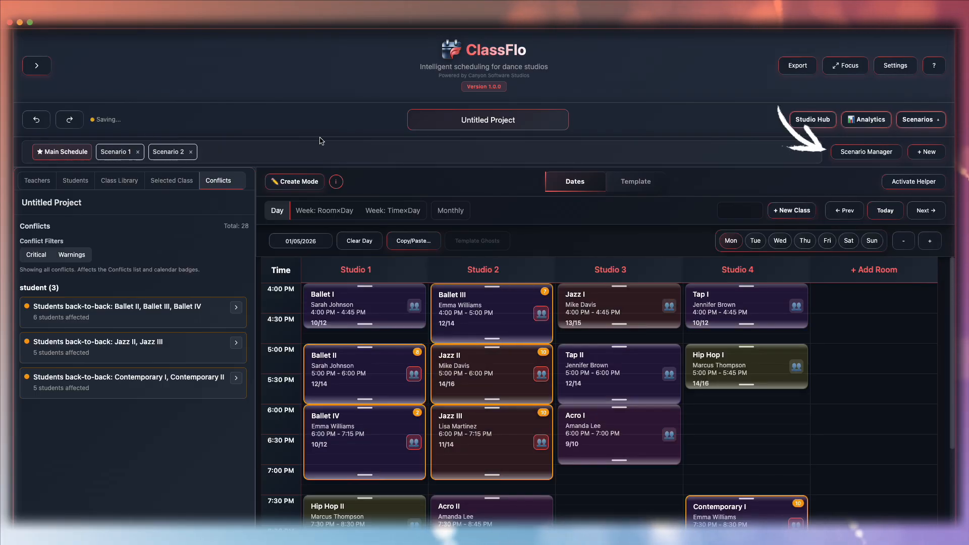
- Open the Scenario Manager, start its help tour, skip it, and close the manager
click(866, 152)
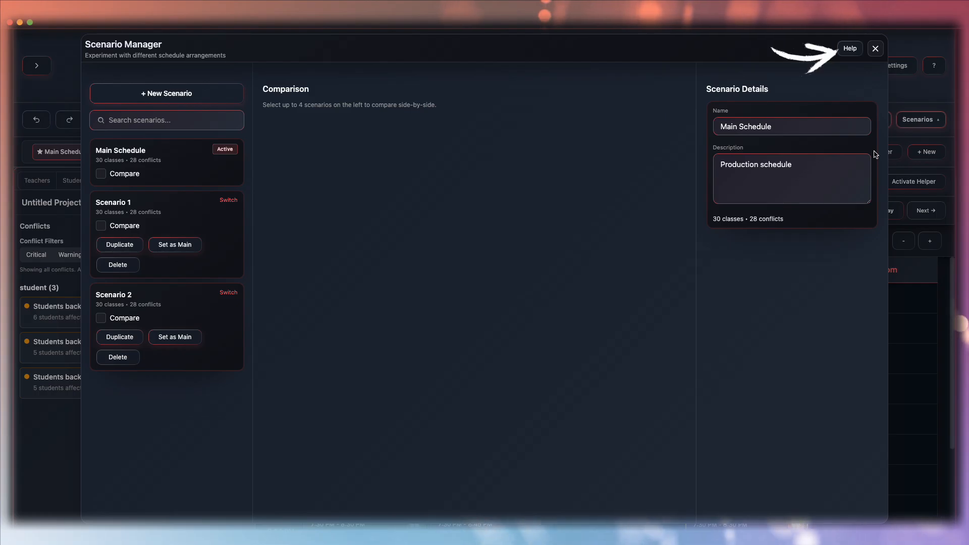
click(850, 48)
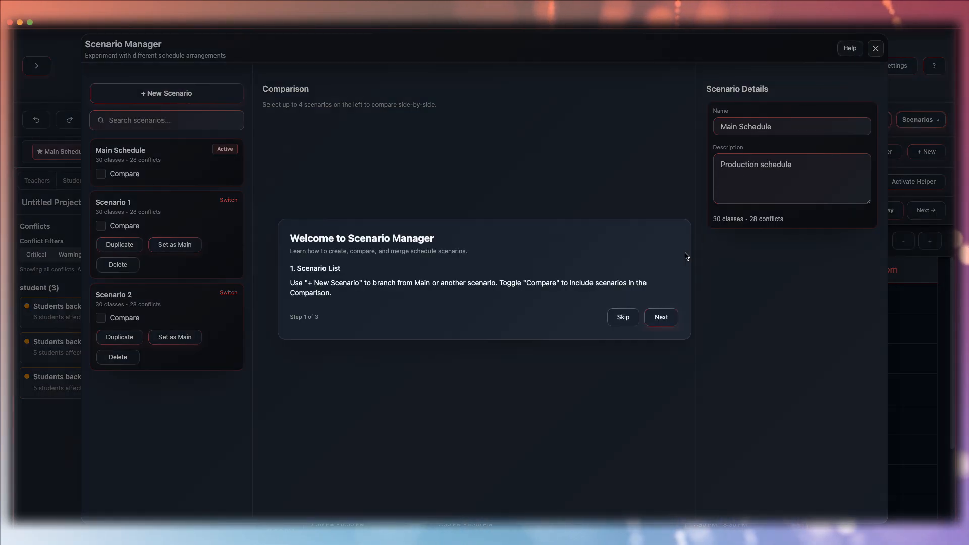
click(624, 318)
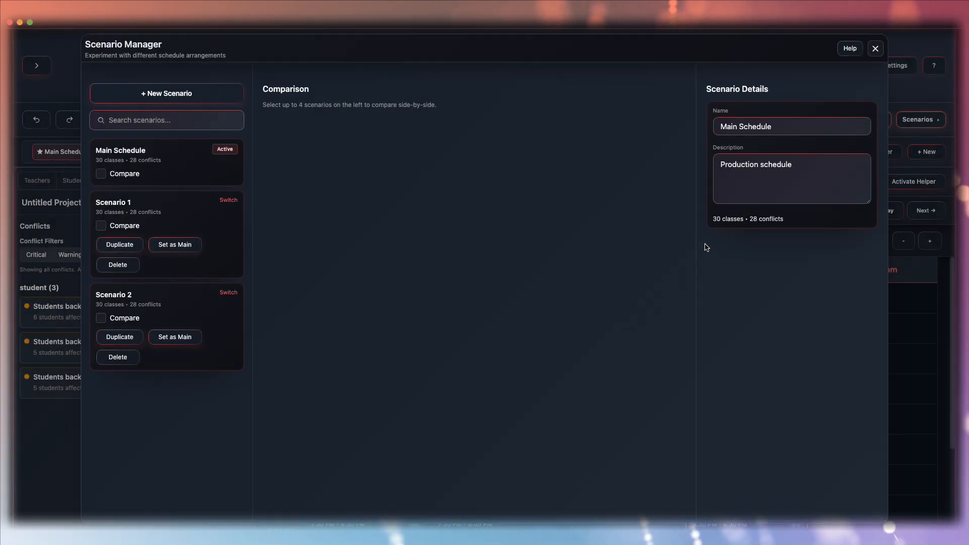
click(875, 49)
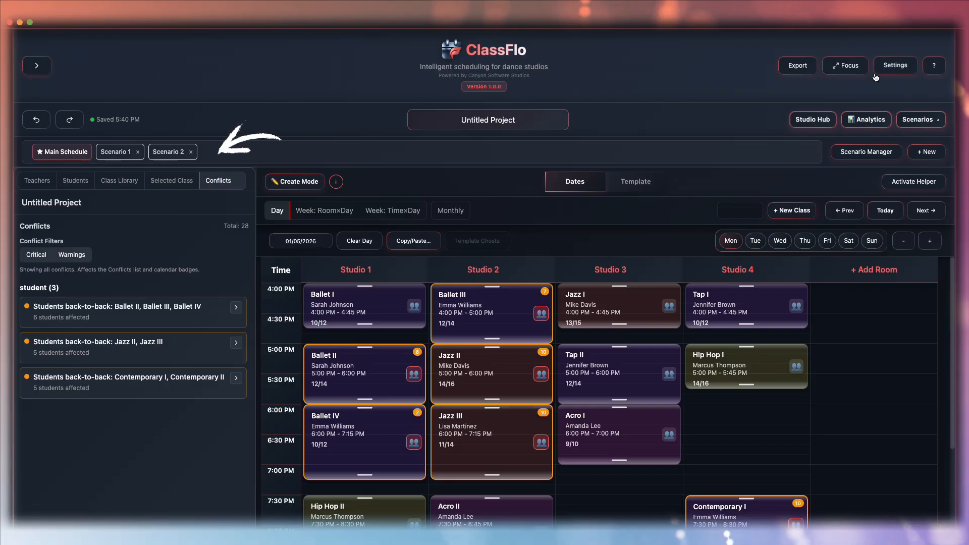
- Preview the Scenario 1 and Scenario 2 schedules, then return to the Main Schedule
click(116, 153)
click(168, 154)
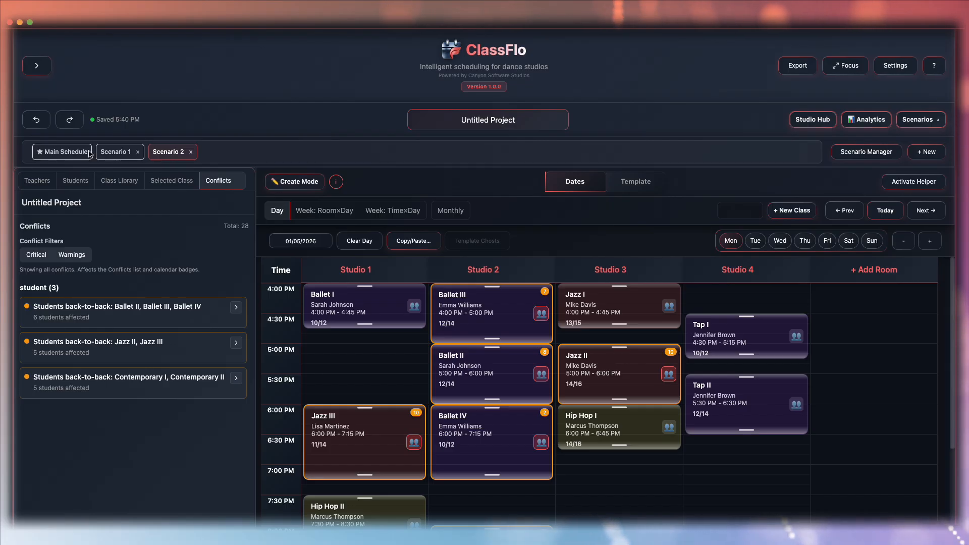
click(69, 152)
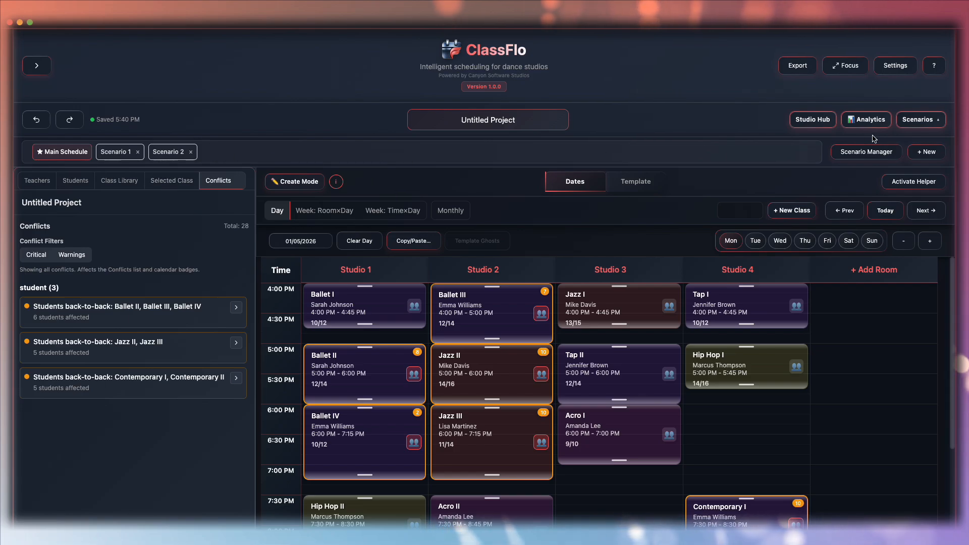
- In the Scenario Manager, create a fresh scenario (not from an existing one) named Fall Schedule (Morning Heavy)
click(863, 153)
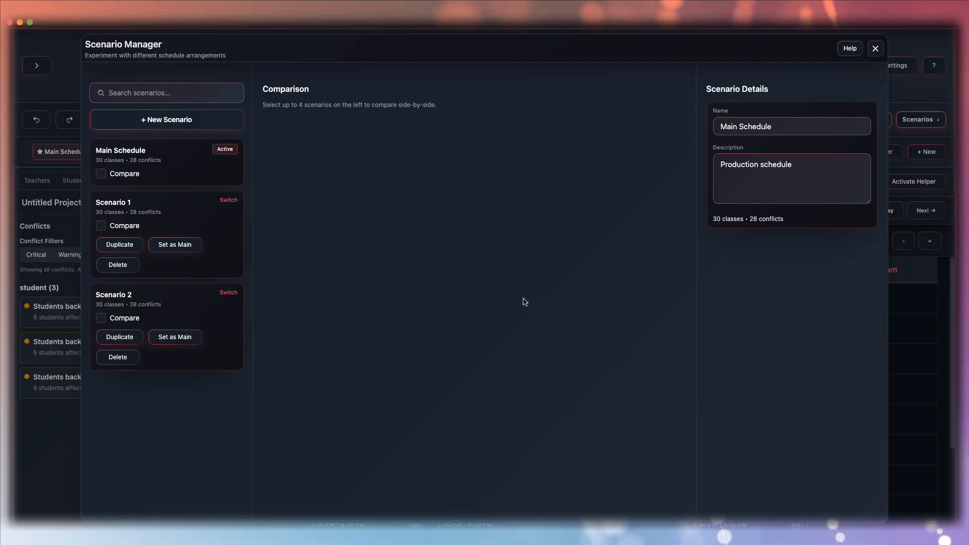
click(181, 124)
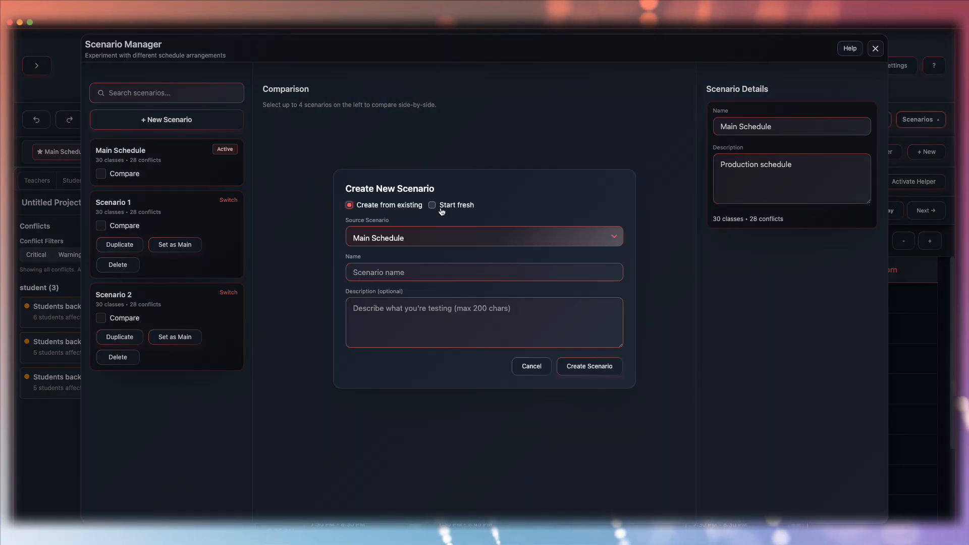
click(443, 239)
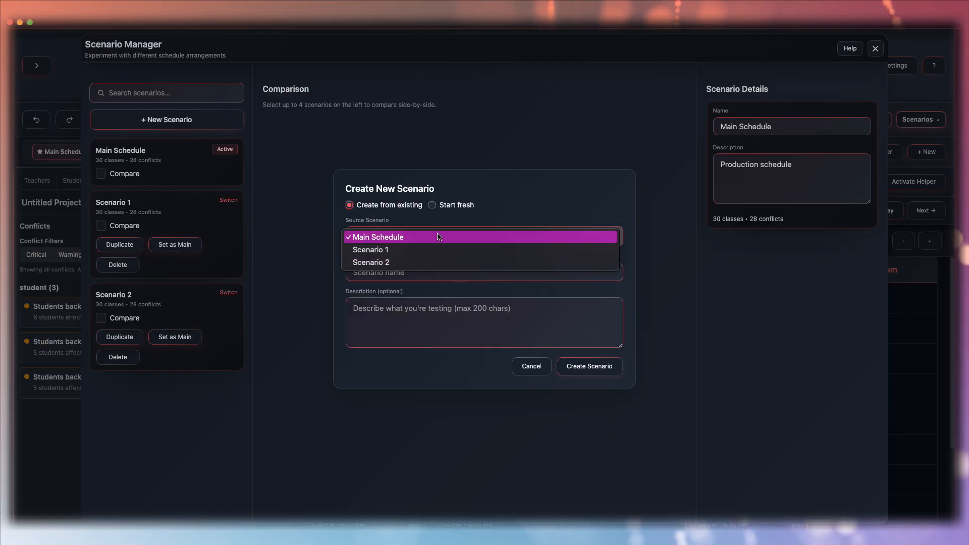
click(524, 208)
click(432, 205)
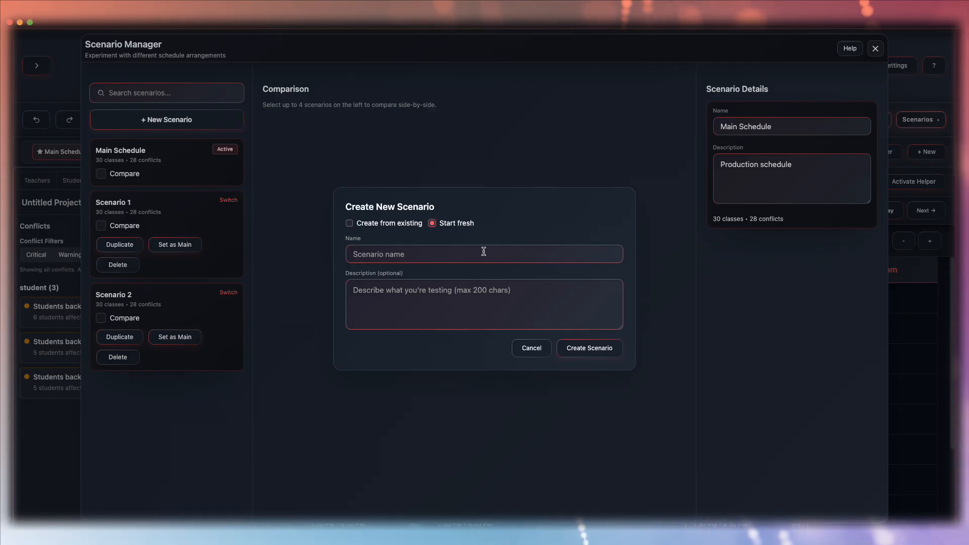
click(428, 254)
text(Fall Schedule )
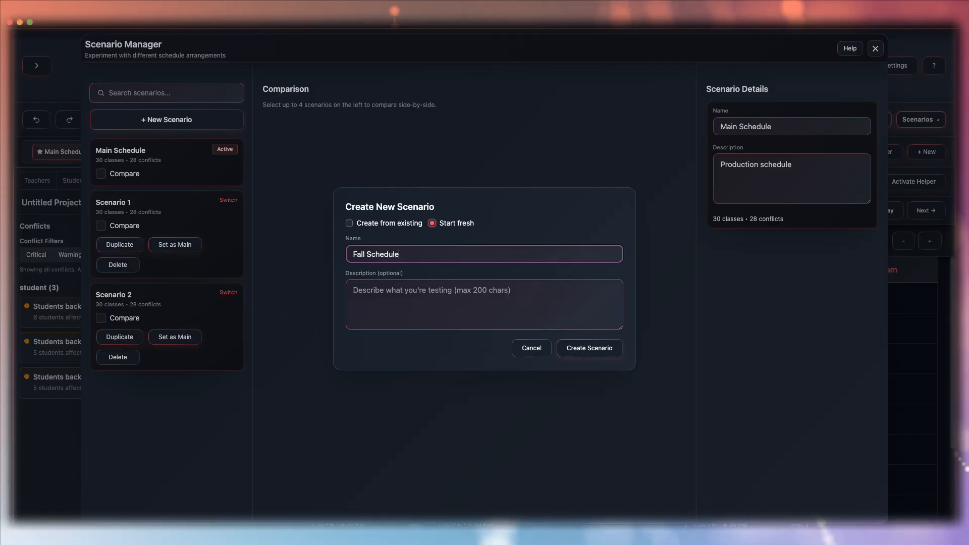
text((Morning Heavy)
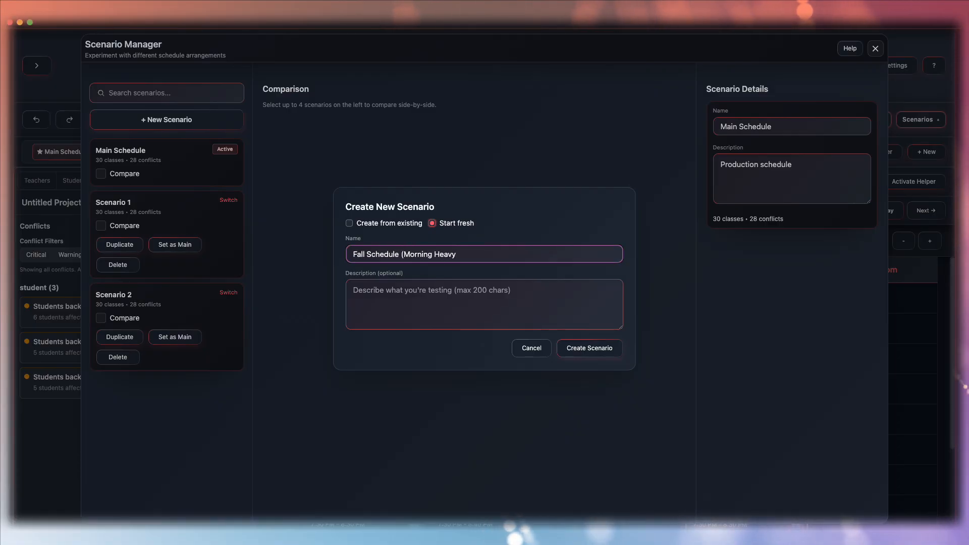
text())
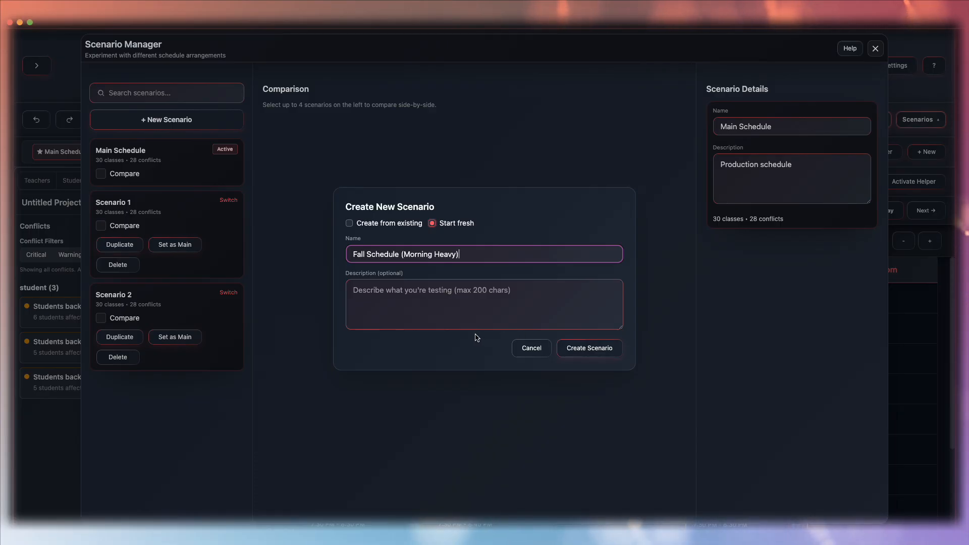
click(599, 353)
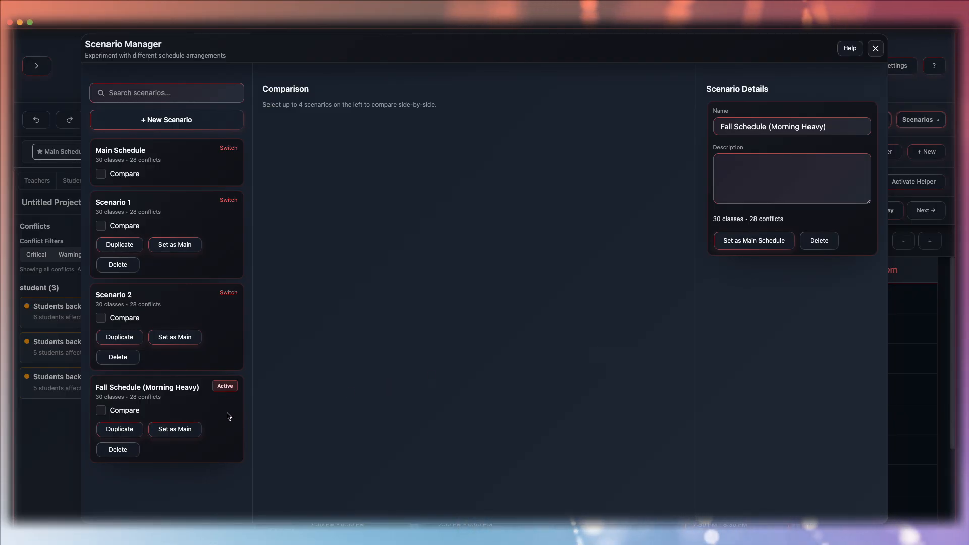
- Close the manager and move Acro I in Studio 3 to start at 6:30 PM
click(875, 49)
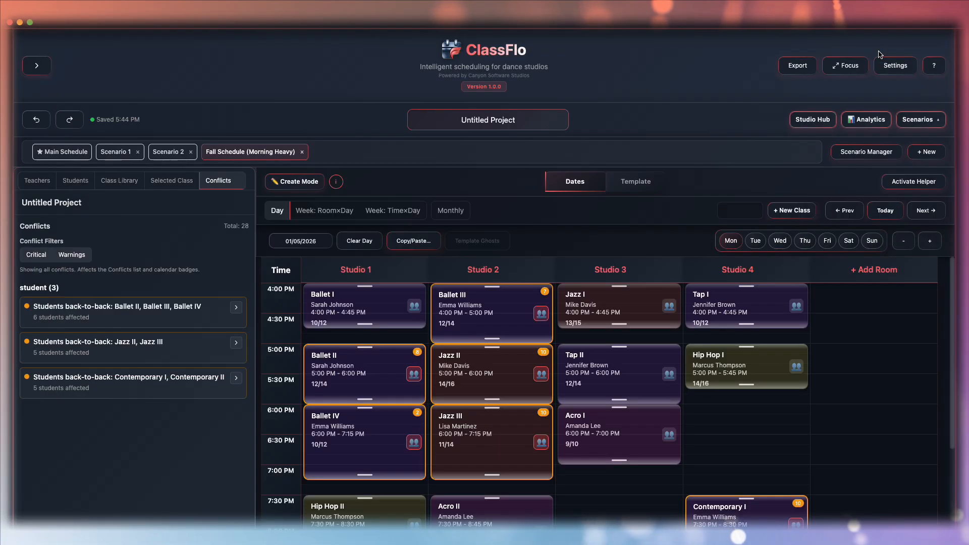
drag(617, 418, 619, 464)
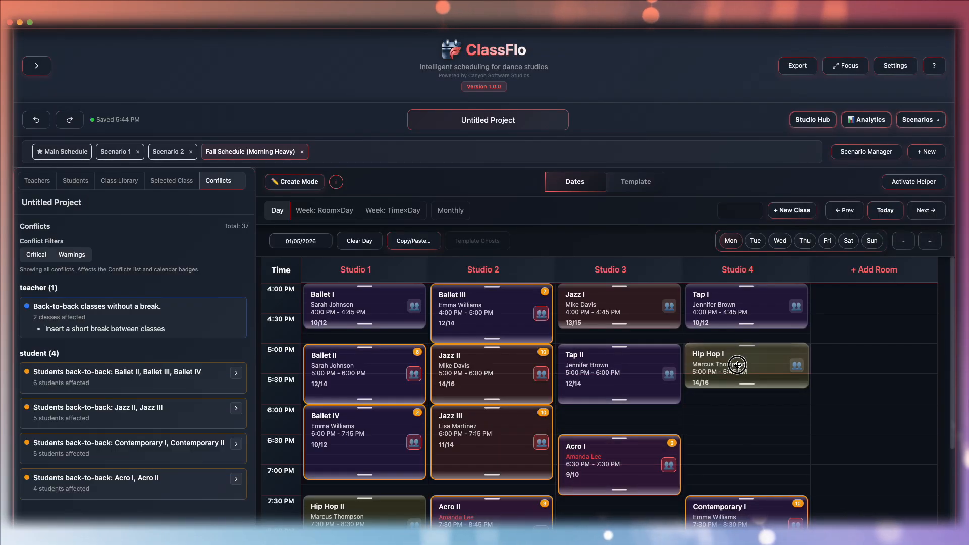
- Move Acro II in Studio 2 to 8:30 PM and Contemporary II in Studio 1 to 9:00 PM
scroll(498, 399, down, 3)
drag(499, 399, 498, 460)
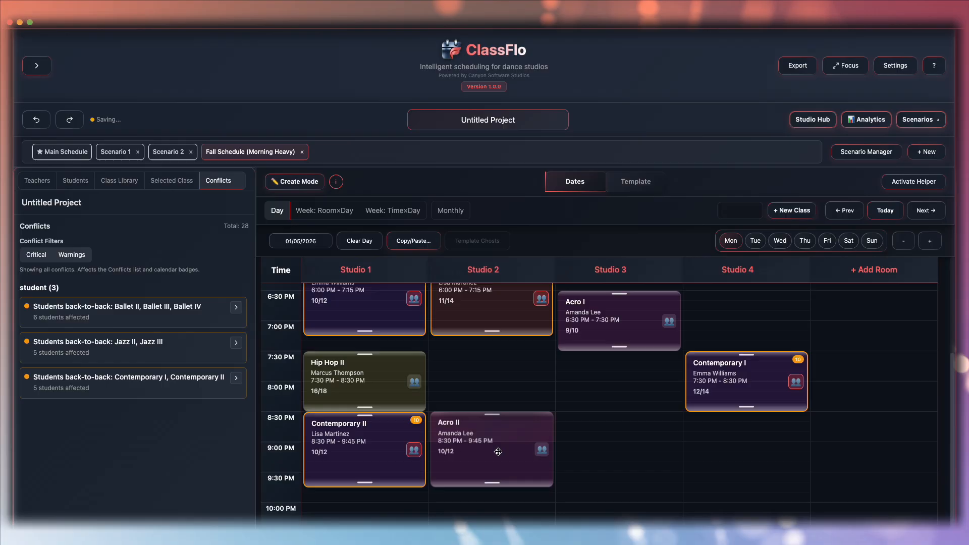
drag(375, 453, 375, 484)
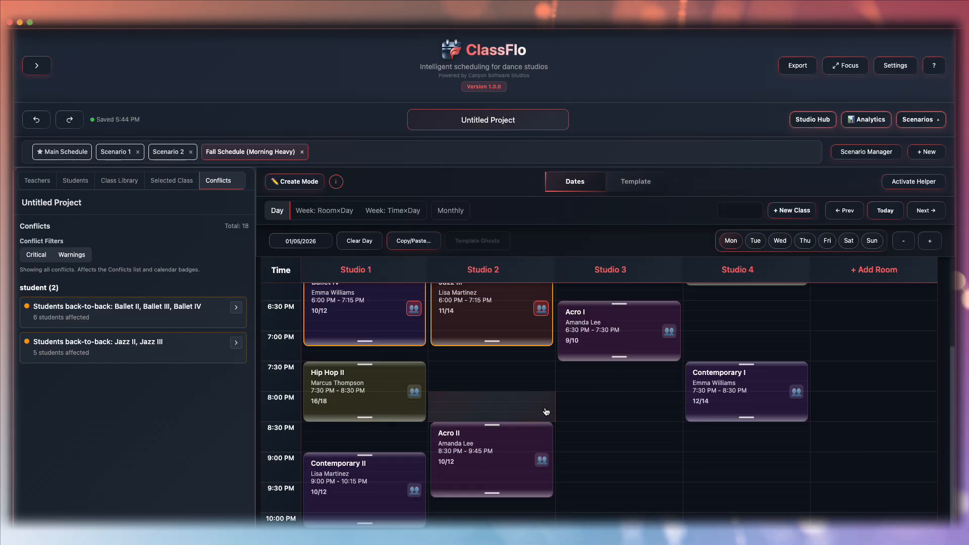
- Switch to the Main Schedule and back to Fall Schedule (Morning Heavy) to compare them
scroll(404, 404, up, 3)
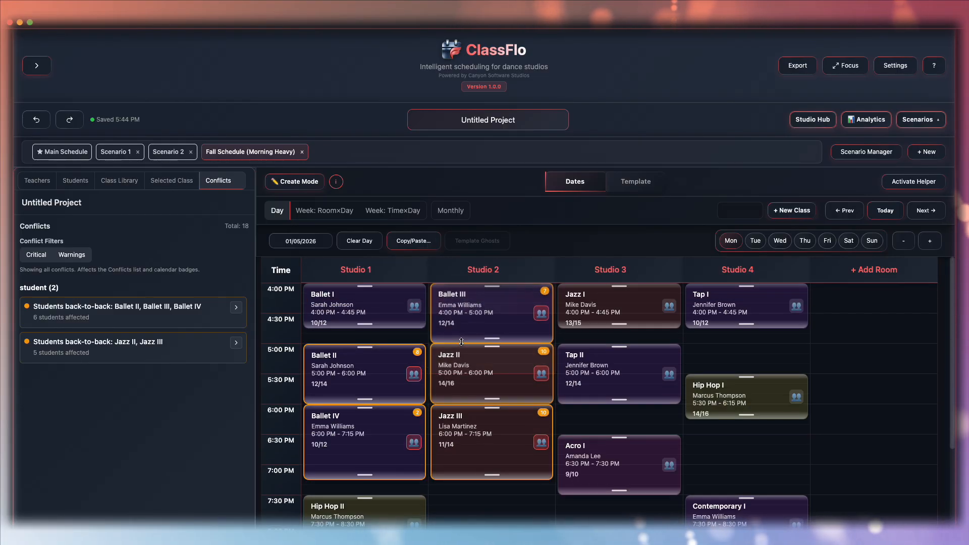
click(61, 151)
click(250, 151)
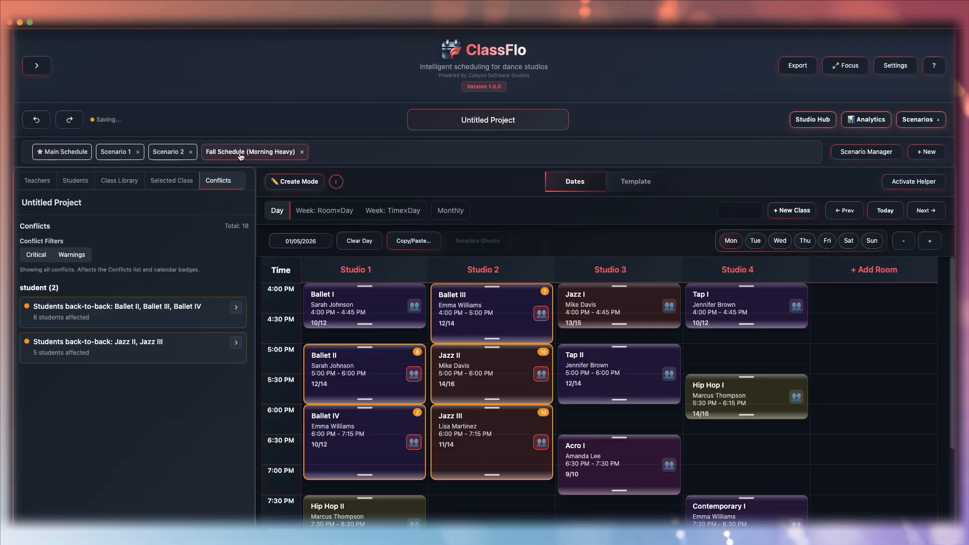
- Open the Scenario Manager and include Main Schedule, Scenario 1 and Scenario 2 in the comparison
click(867, 152)
click(101, 174)
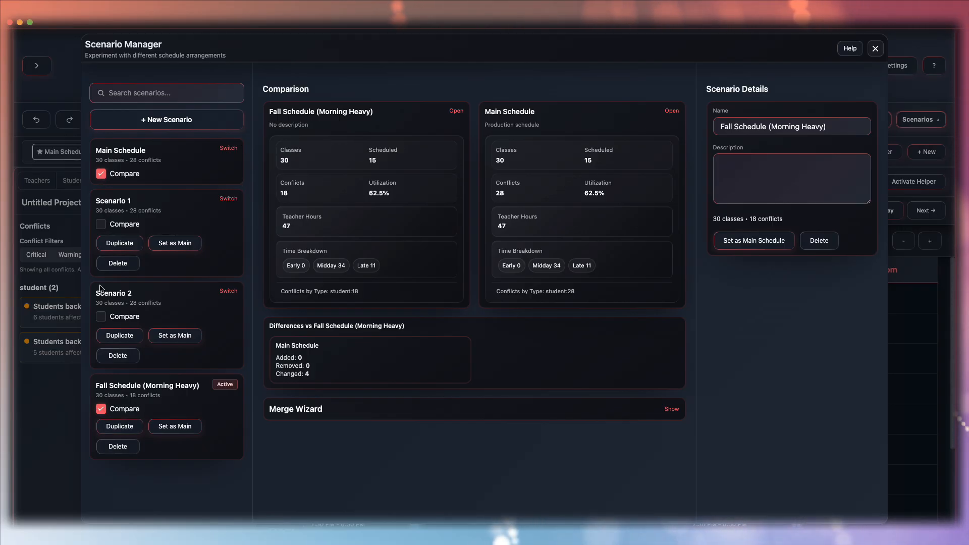
click(100, 225)
click(101, 316)
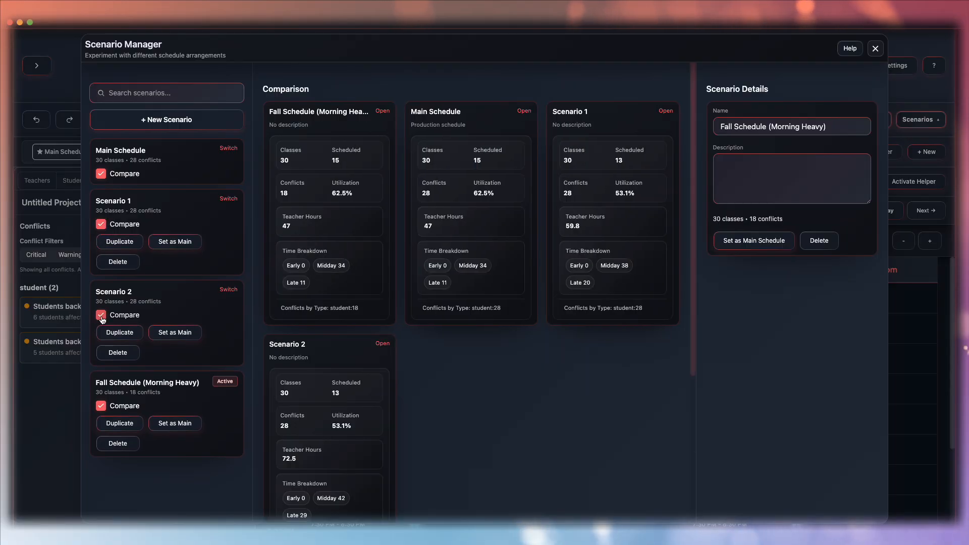
- Scroll through the scenario comparison cards and the differences summary
scroll(571, 386, down, 1)
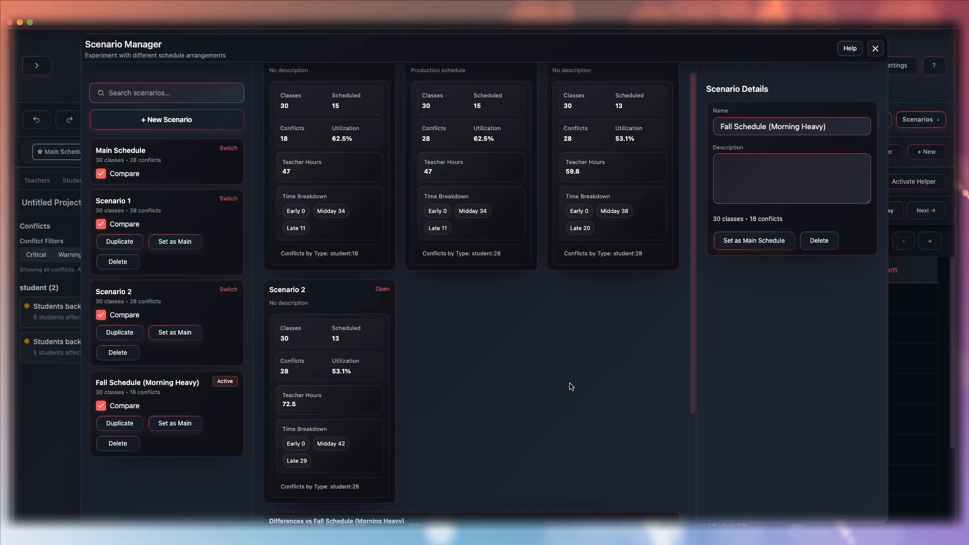
scroll(571, 387, down, 1)
scroll(571, 386, up, 1)
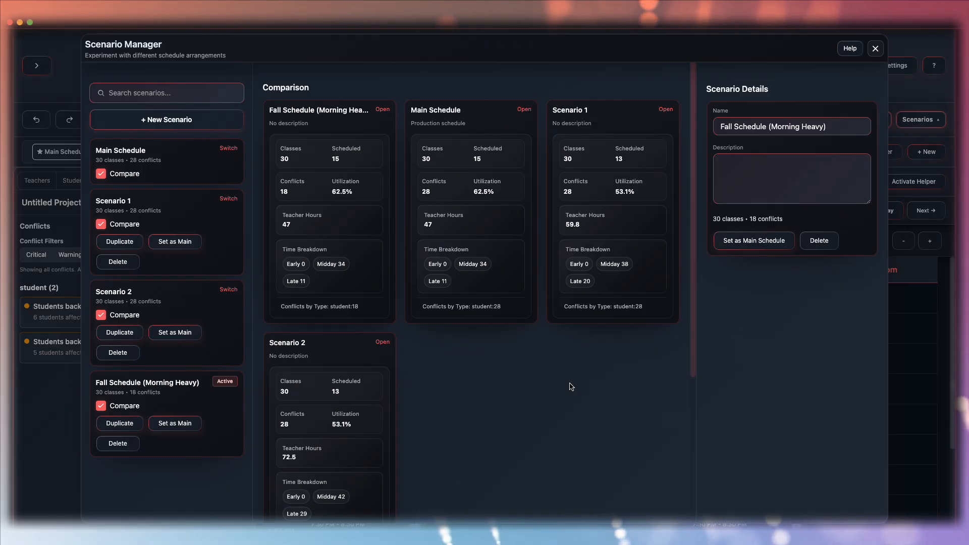
scroll(571, 387, down, 1)
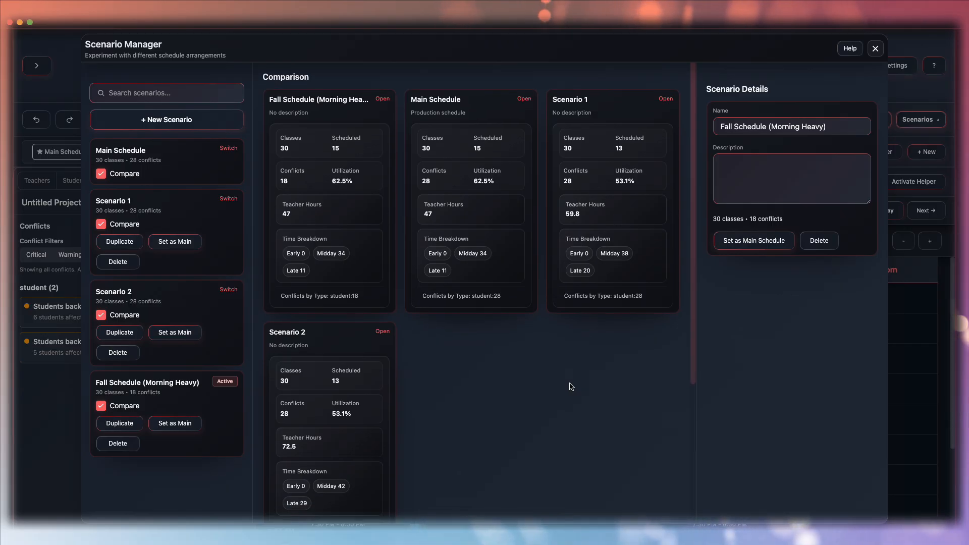
scroll(571, 387, down, 3)
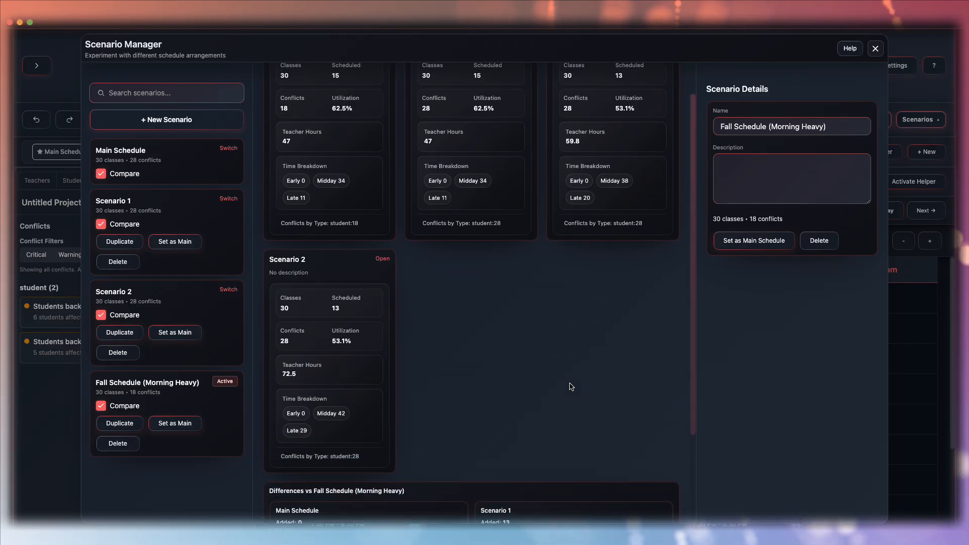
scroll(571, 387, down, 4)
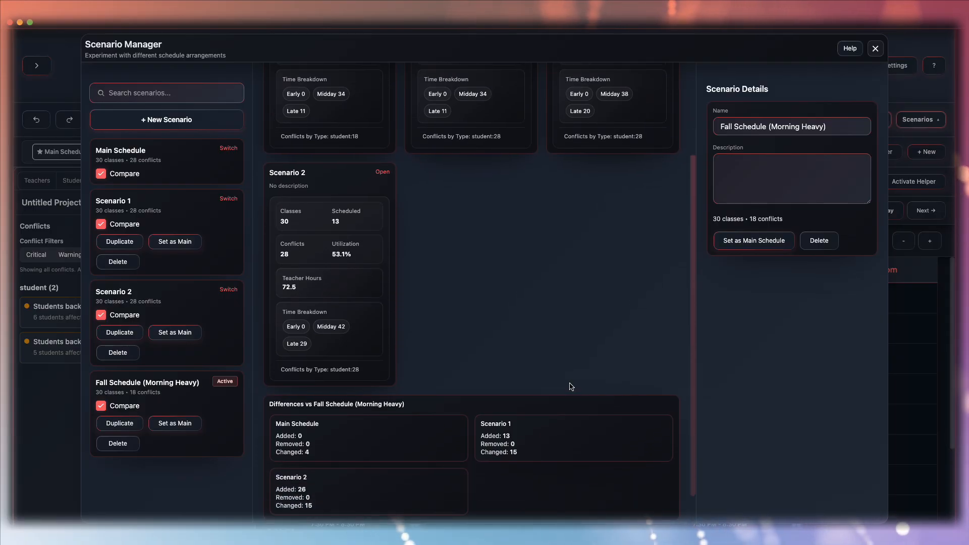
scroll(571, 387, down, 2)
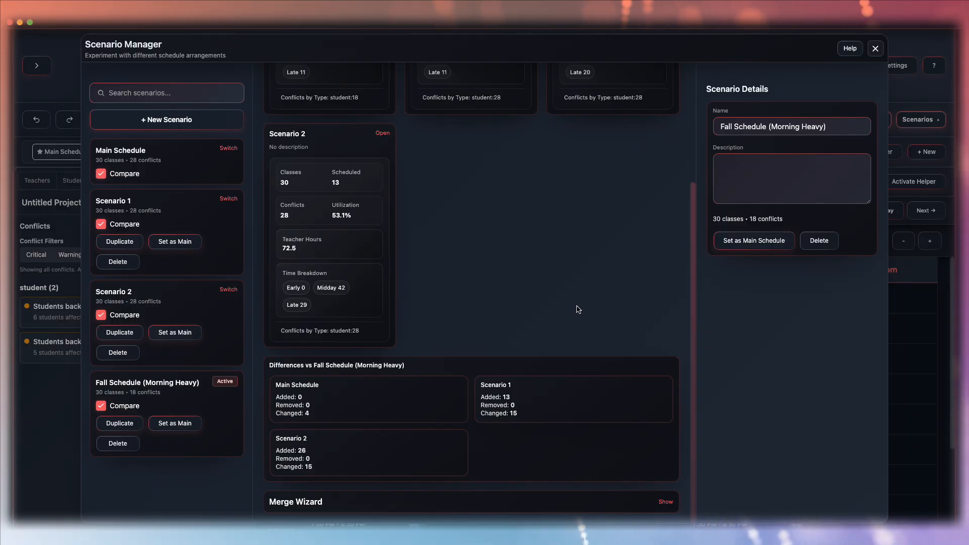
scroll(579, 309, up, 5)
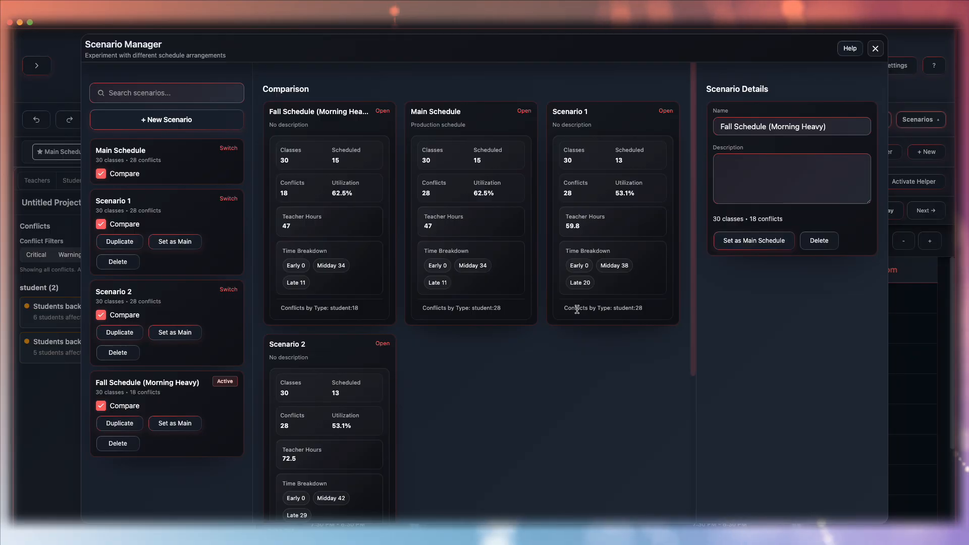
scroll(577, 309, down, 5)
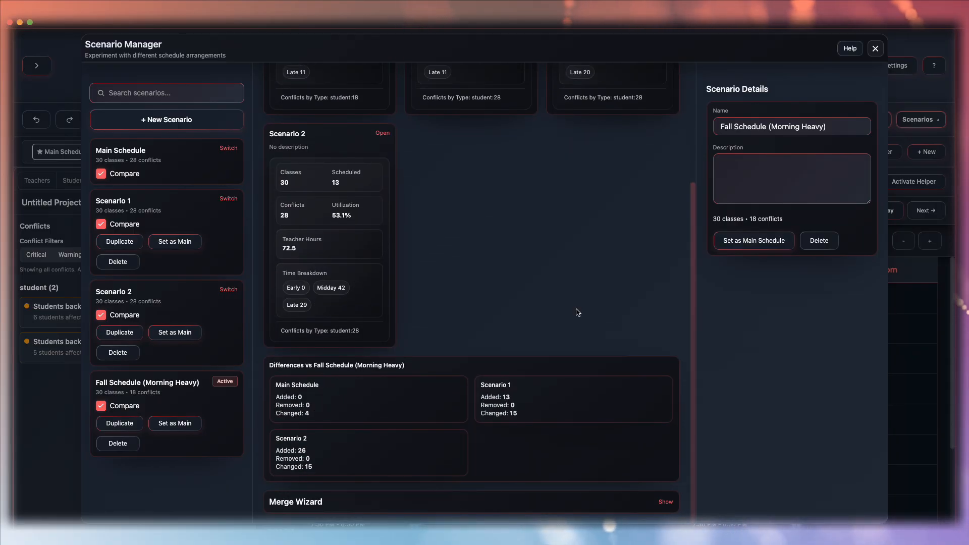
- Show the Merge Wizard for Main Schedule and Scenario 1 and try to reorder its priority list
click(666, 503)
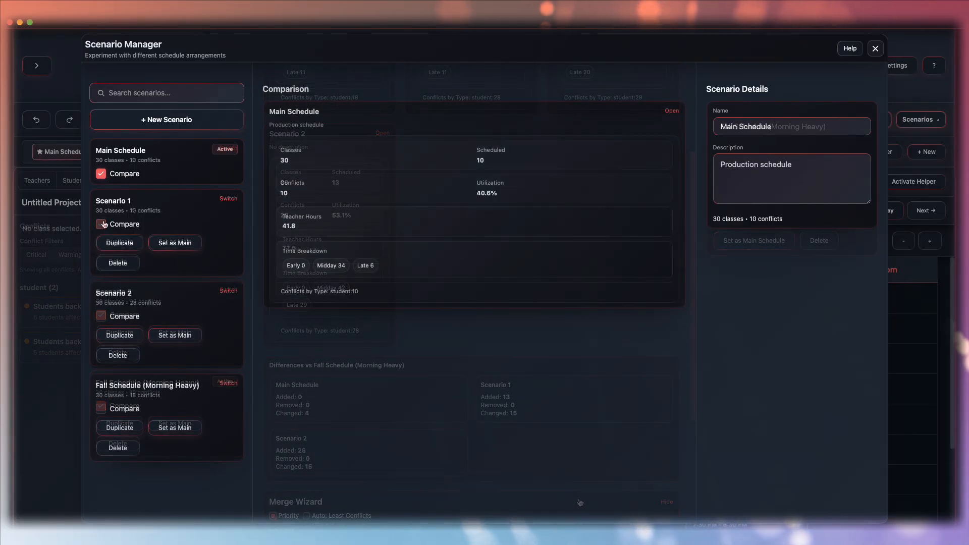
click(623, 410)
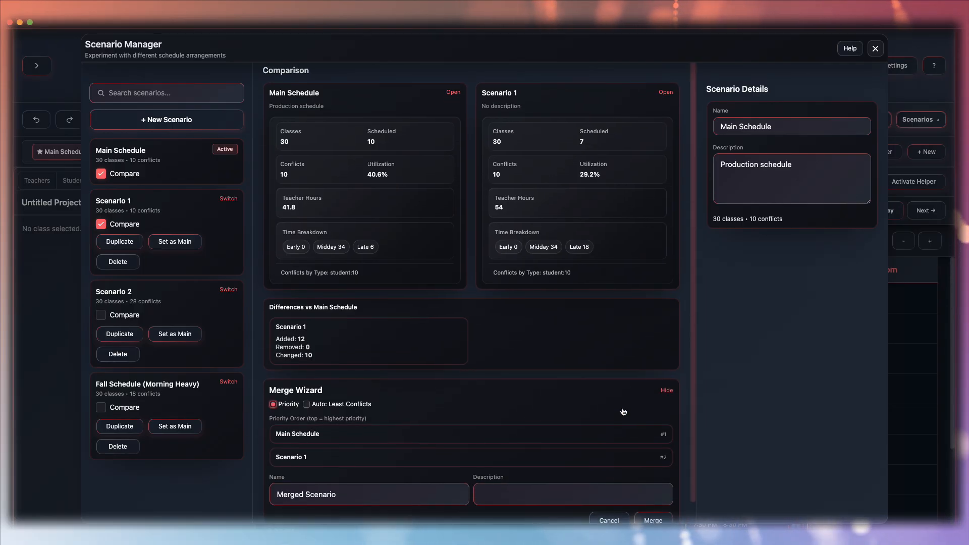
scroll(623, 411, down, 1)
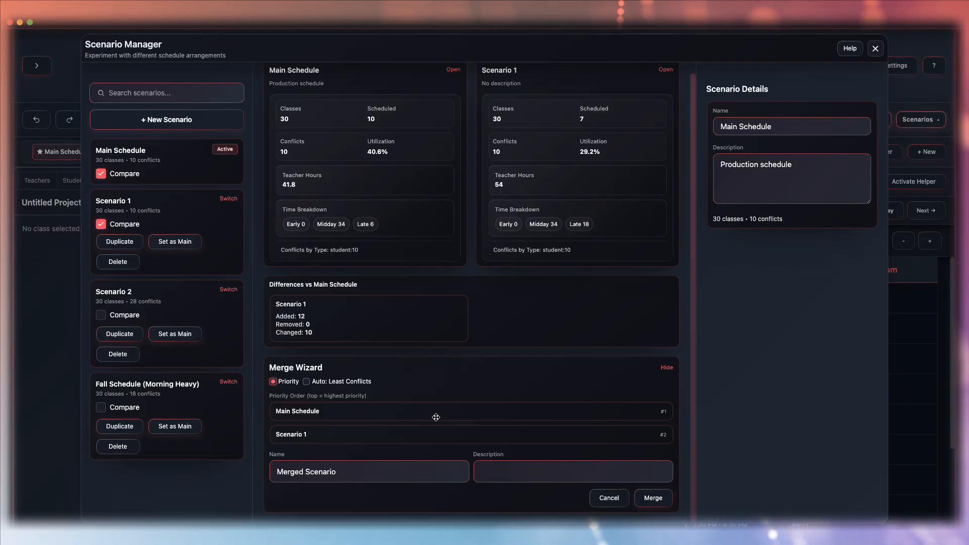
mouse_move(437, 418)
mouse_down()
mouse_move(435, 430)
mouse_move(418, 432)
mouse_move(420, 413)
mouse_up()
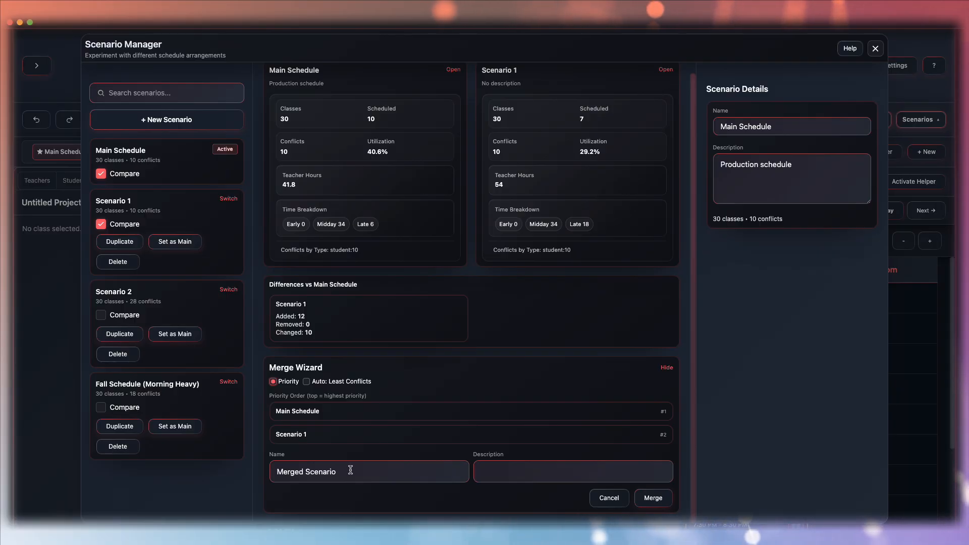
- Name the merged scenario Fall Hybrid merged, merge Main Schedule with Scenario 1, and close the Scenario Manager
drag(351, 470, 266, 473)
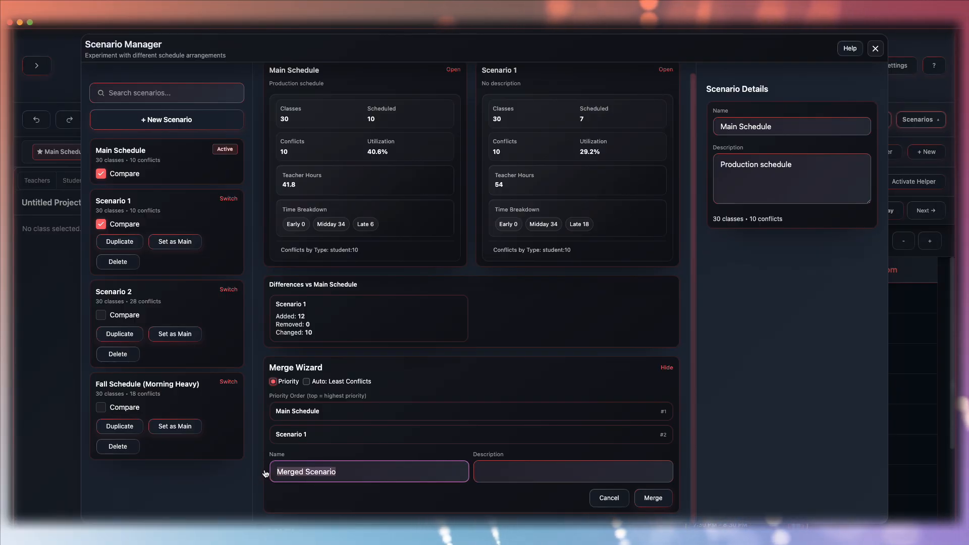
text(Fall Hybrid )
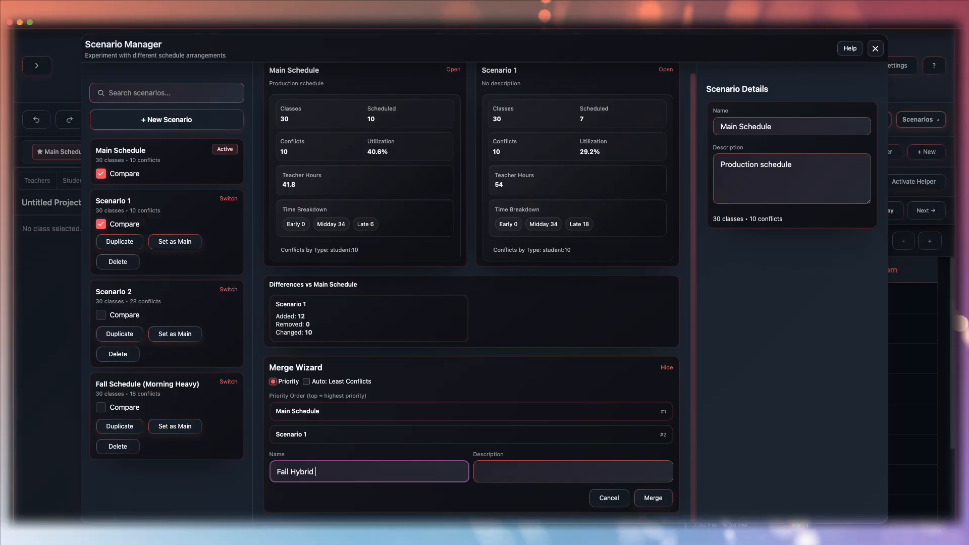
text(merged)
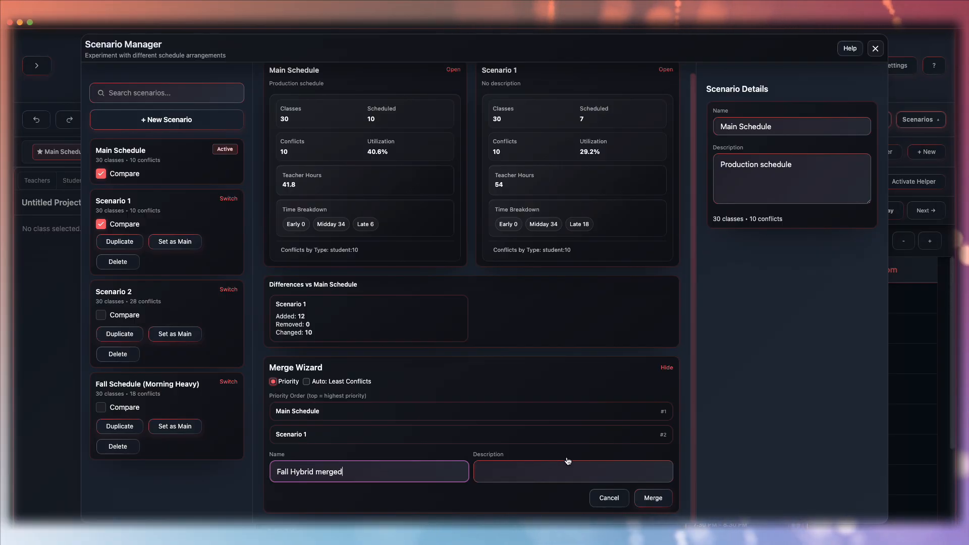
click(658, 498)
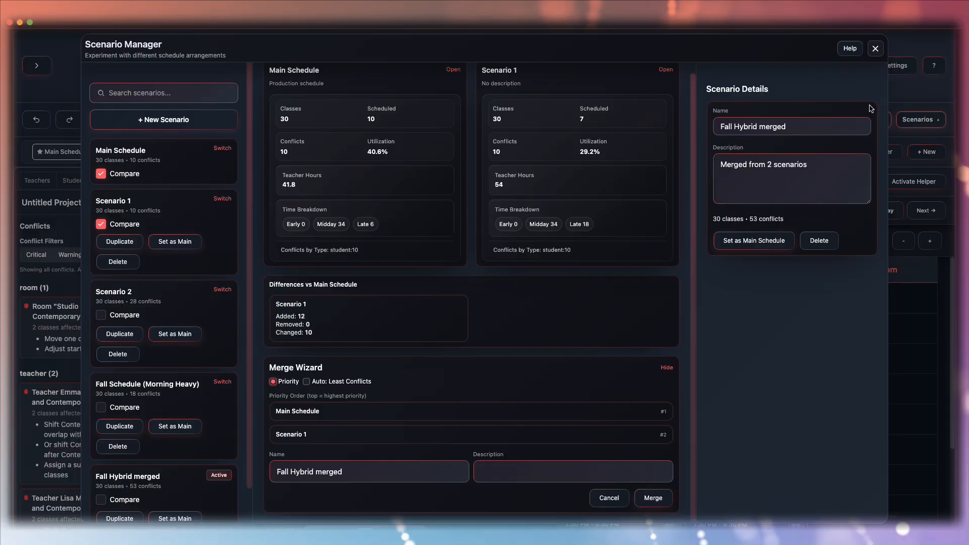
click(875, 48)
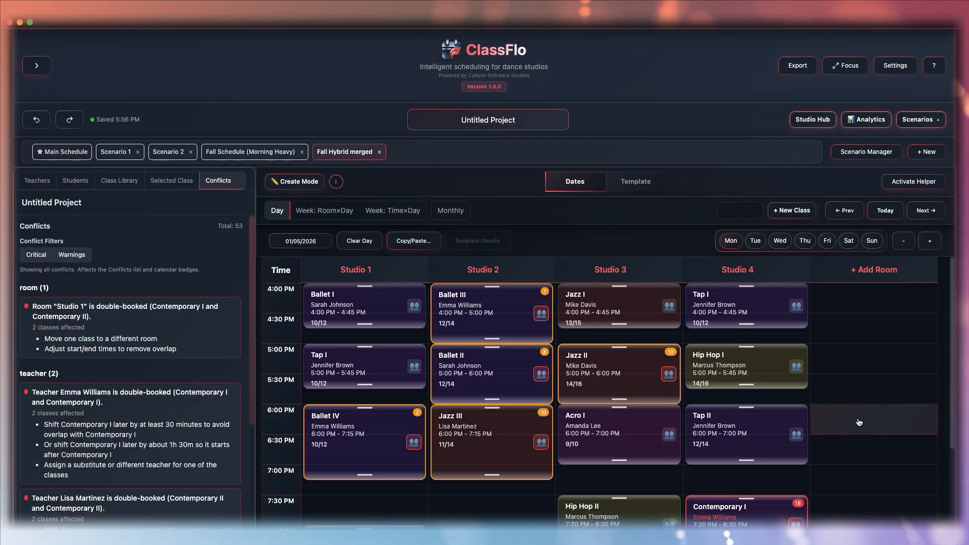
- Move the Contemporary II class in Studio 1 so it starts at 9:00 PM
scroll(859, 422, down, 3)
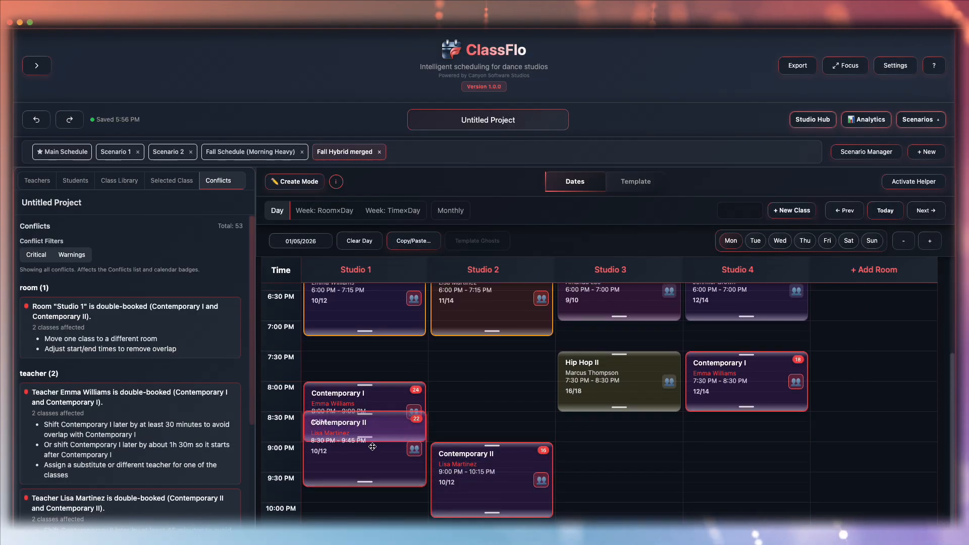
drag(372, 446, 370, 487)
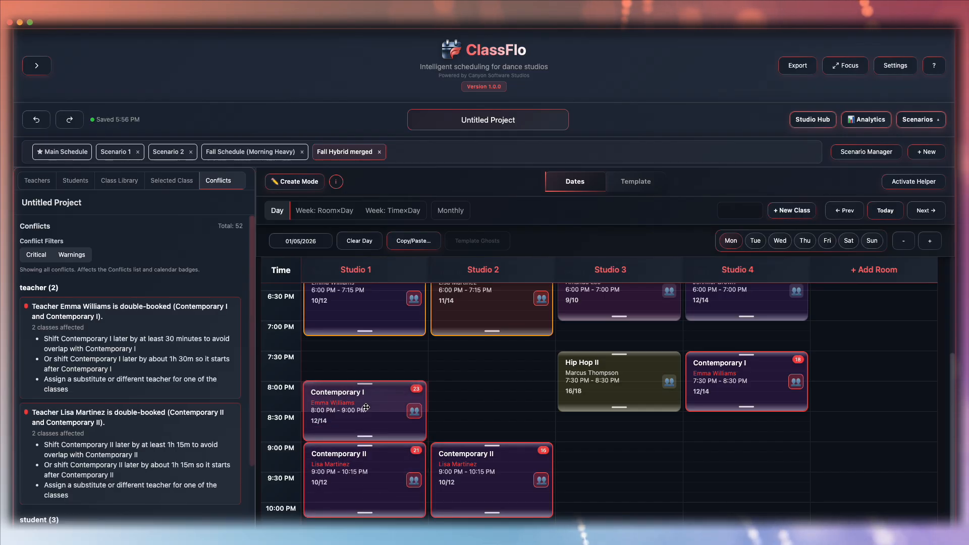
scroll(537, 430, up, 3)
- Duplicate the Fall Hybrid merged scenario and set the copy as the main schedule
click(867, 151)
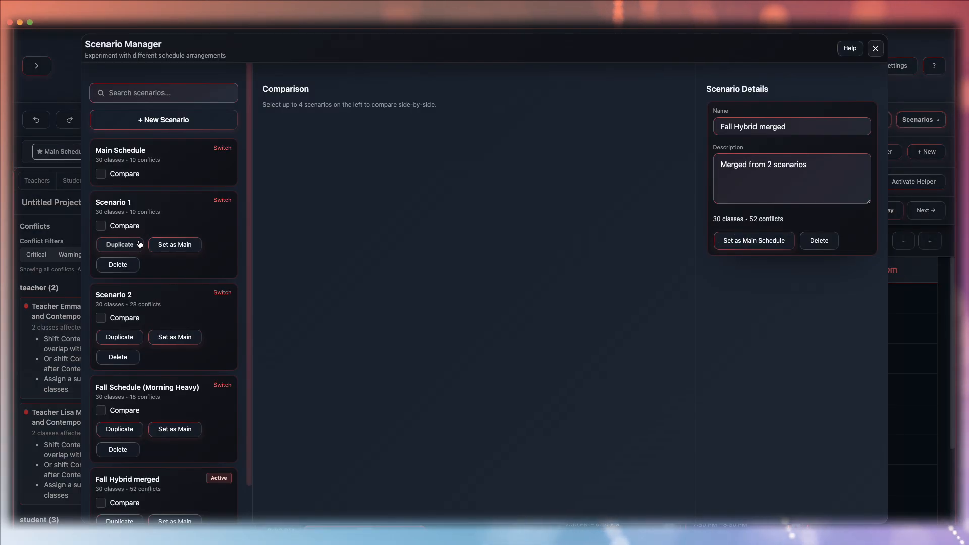
scroll(169, 413, down, 1)
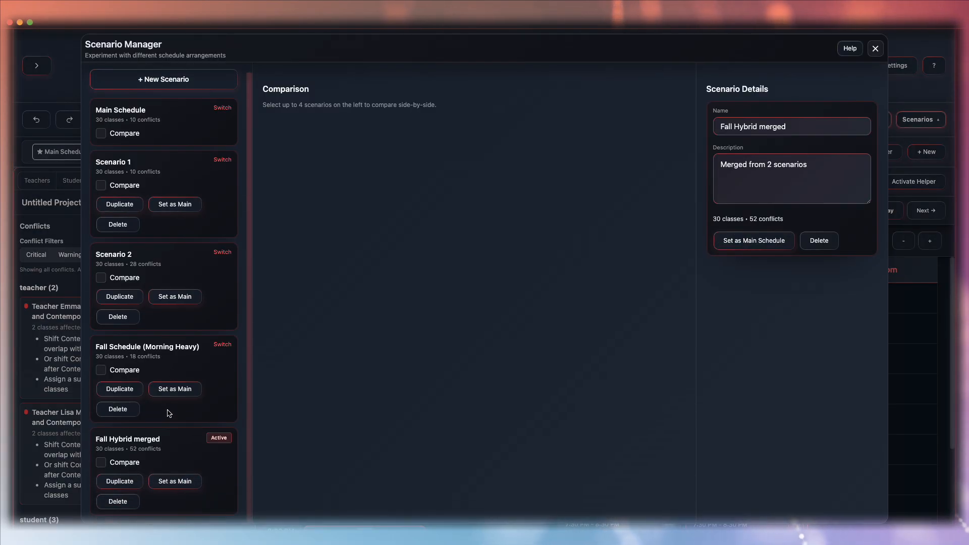
click(116, 482)
scroll(117, 498, down, 2)
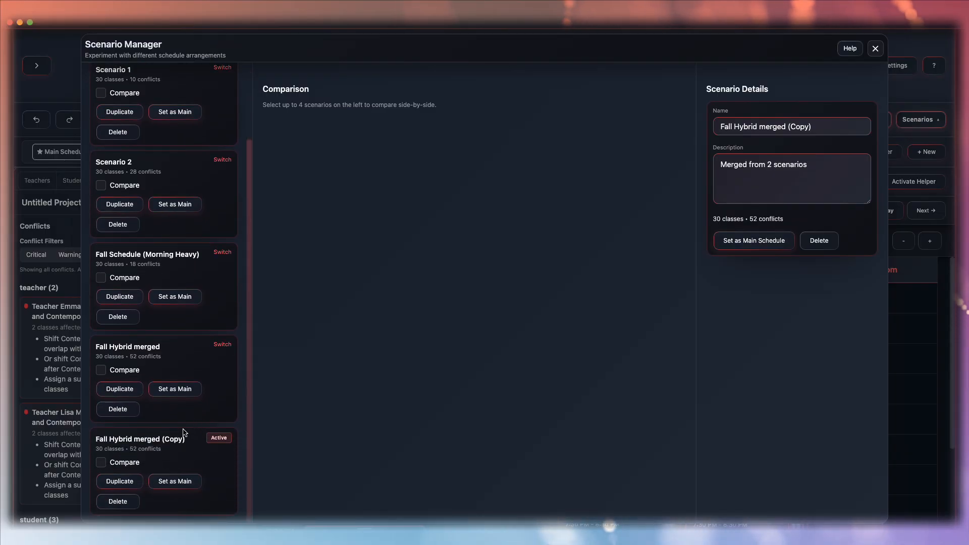
click(175, 482)
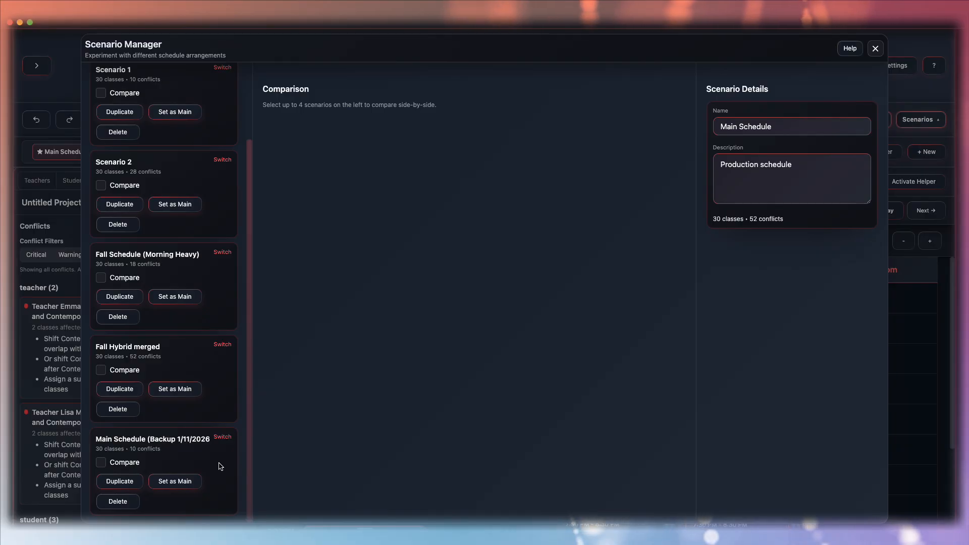
- Switch to the Main Schedule (Backup 1/11/2026) scenario
scroll(220, 466, up, 3)
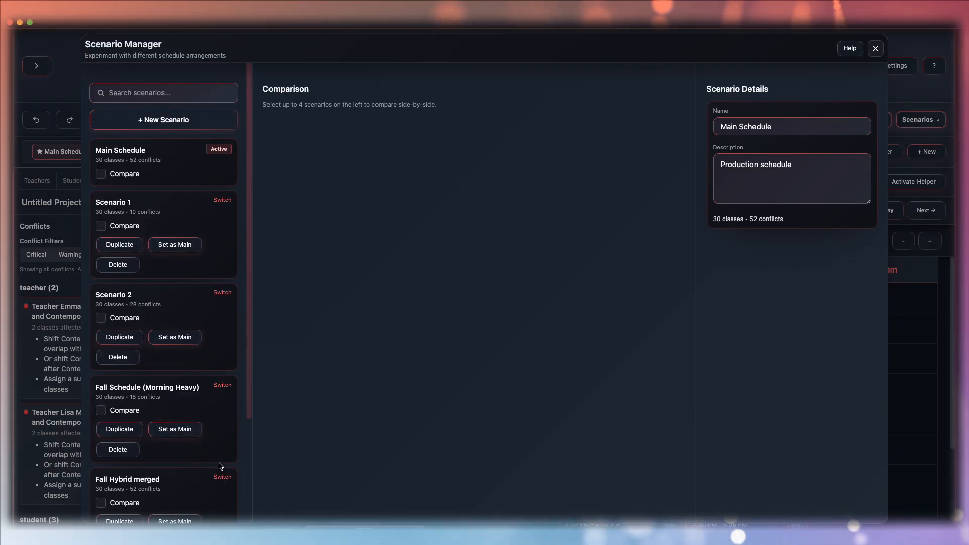
scroll(220, 466, down, 3)
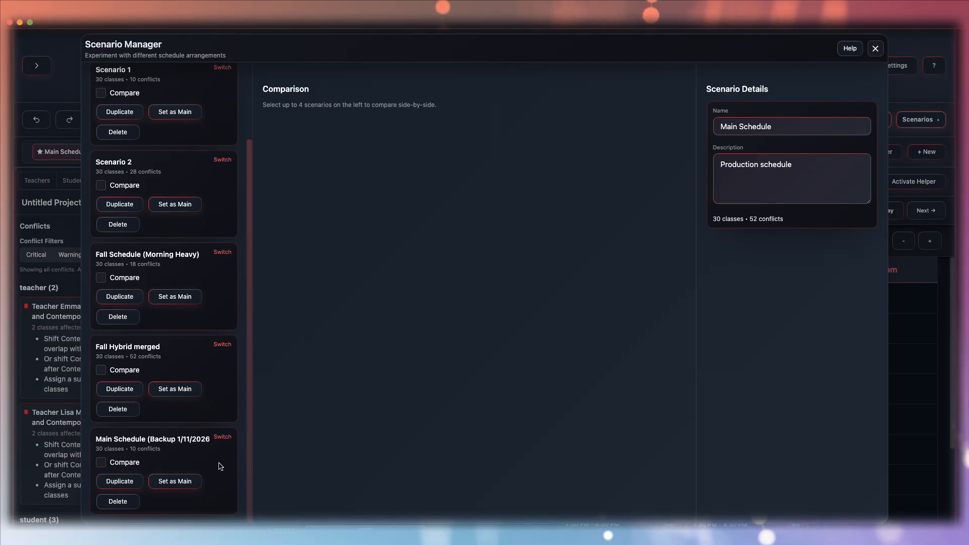
scroll(221, 466, up, 3)
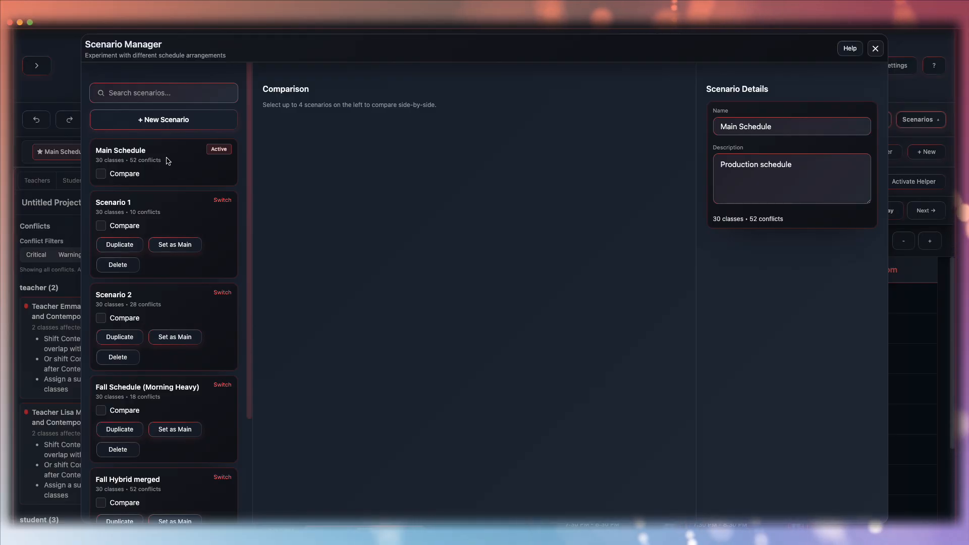
click(875, 48)
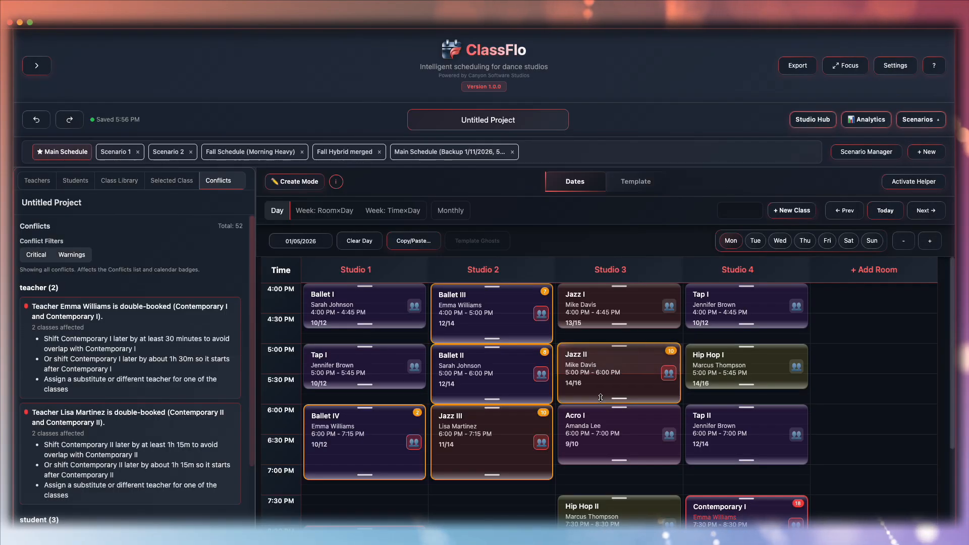
scroll(600, 398, up, 5)
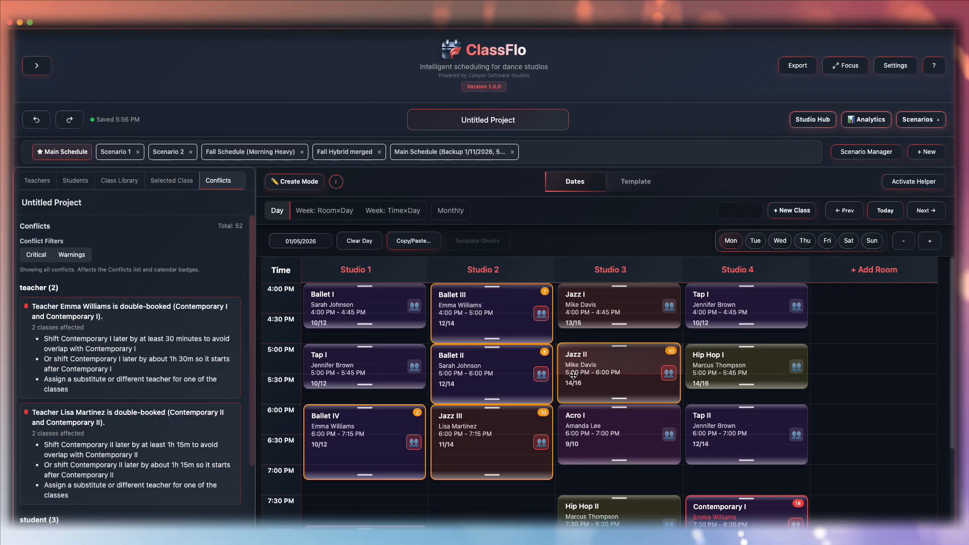
click(442, 148)
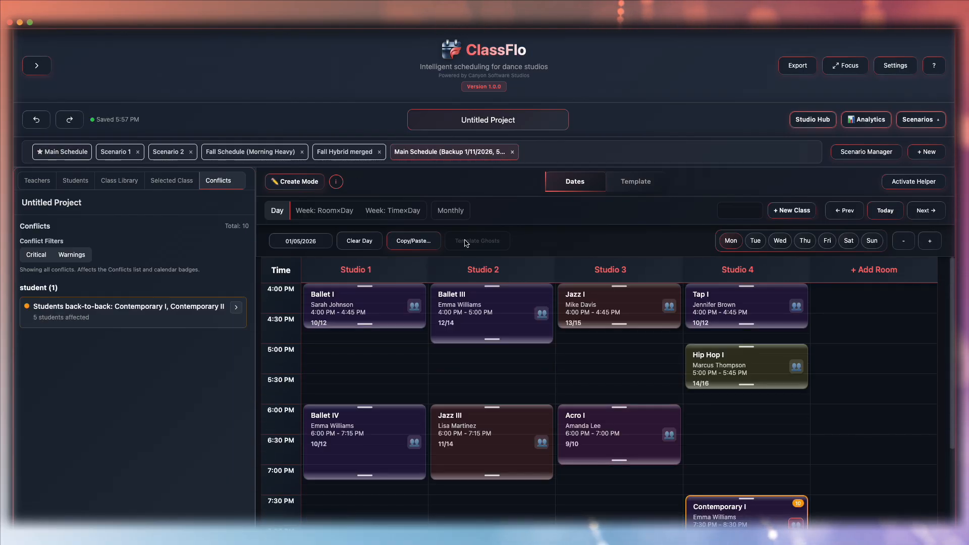
- Delete the Fall Hybrid merged scenario in the Scenario Manager
click(853, 152)
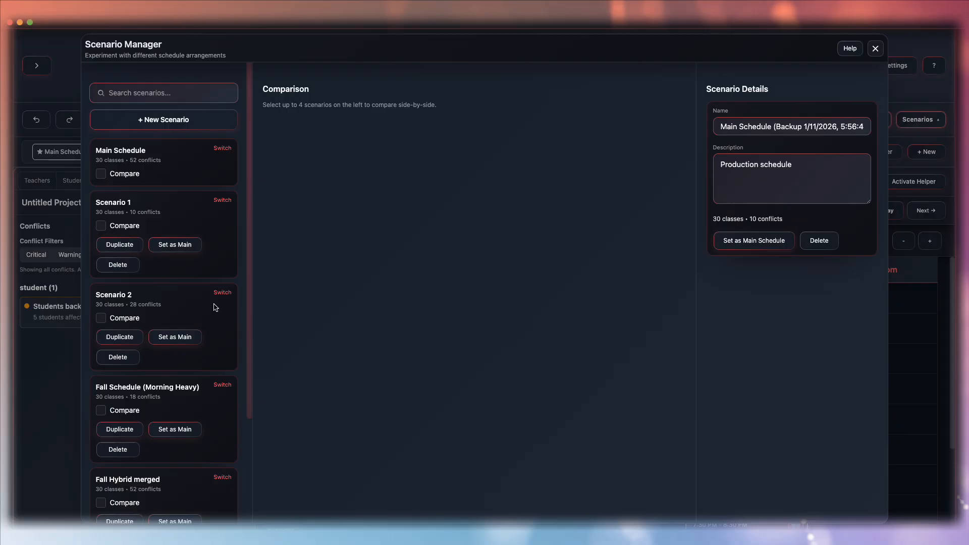
scroll(131, 361, down, 3)
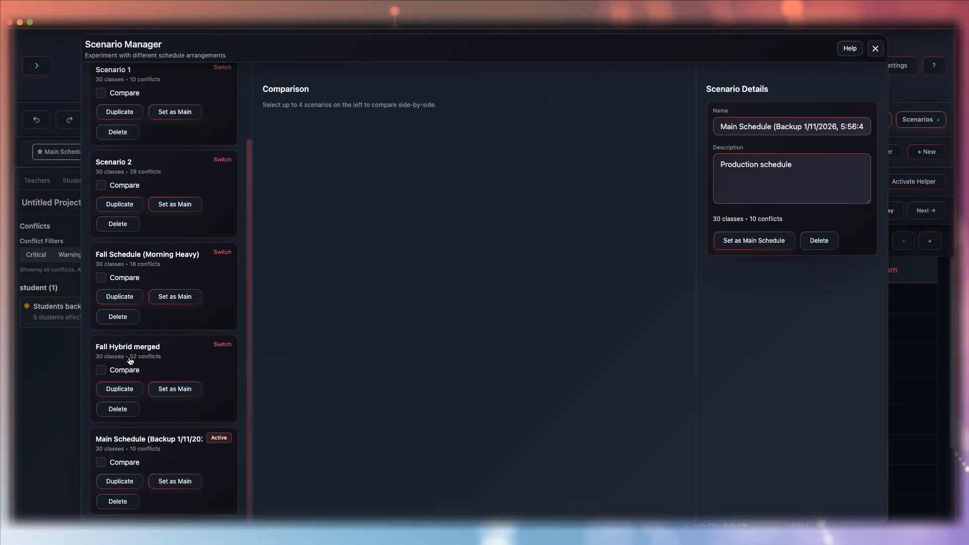
click(120, 410)
click(515, 309)
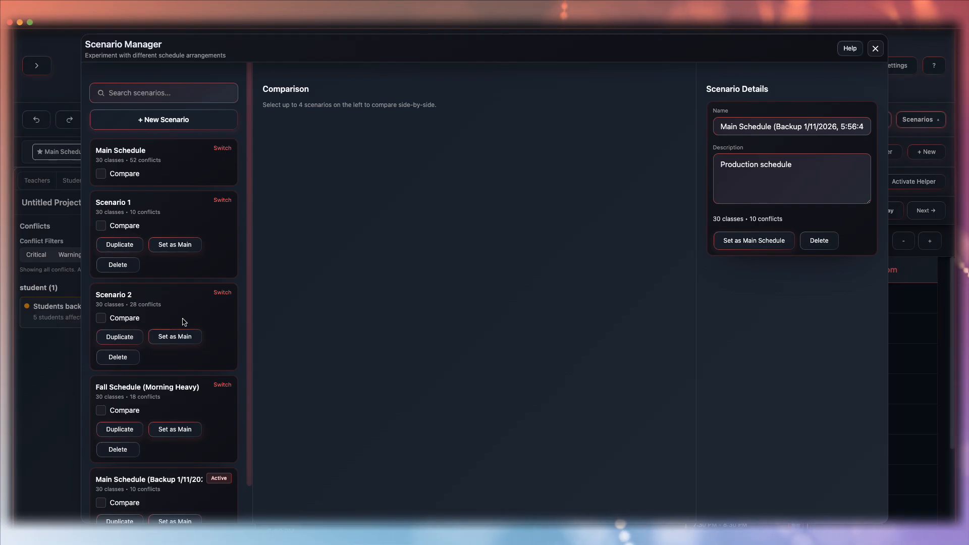
click(876, 50)
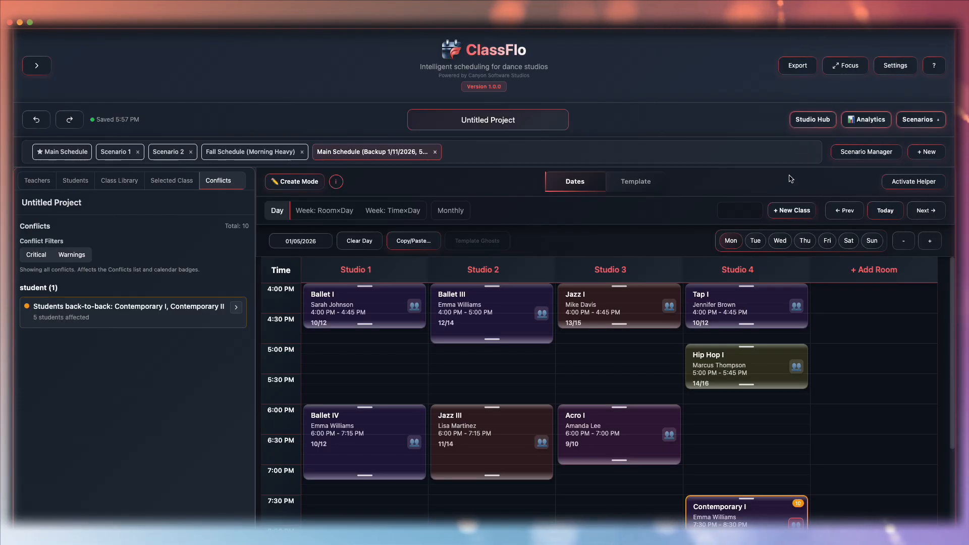
- Create a new scenario named Fall Schedule V2 from the existing Main Schedule
click(867, 151)
click(205, 173)
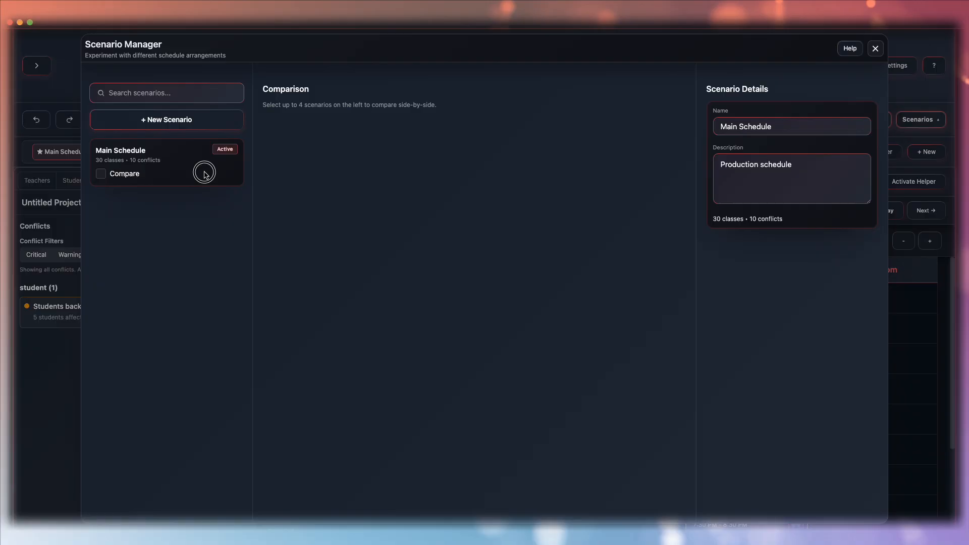
click(172, 121)
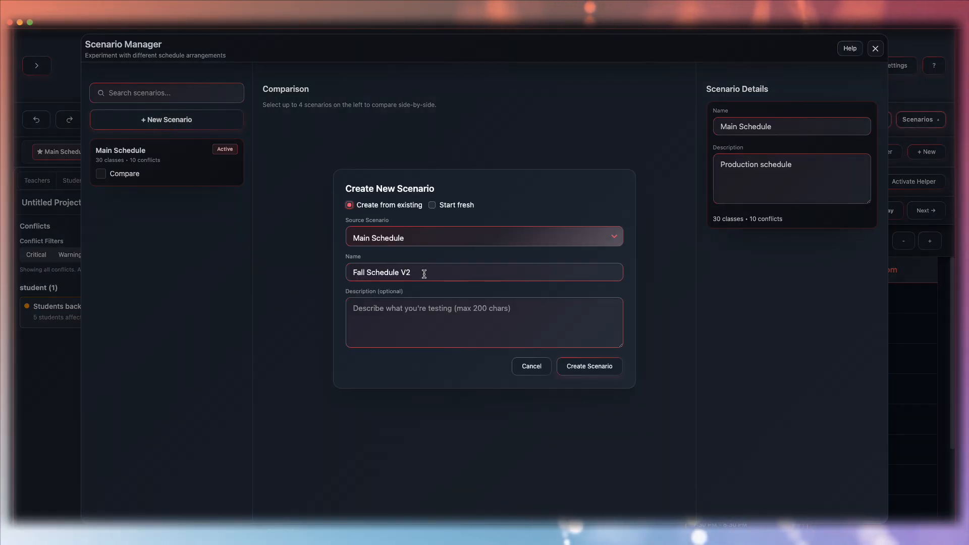
click(587, 367)
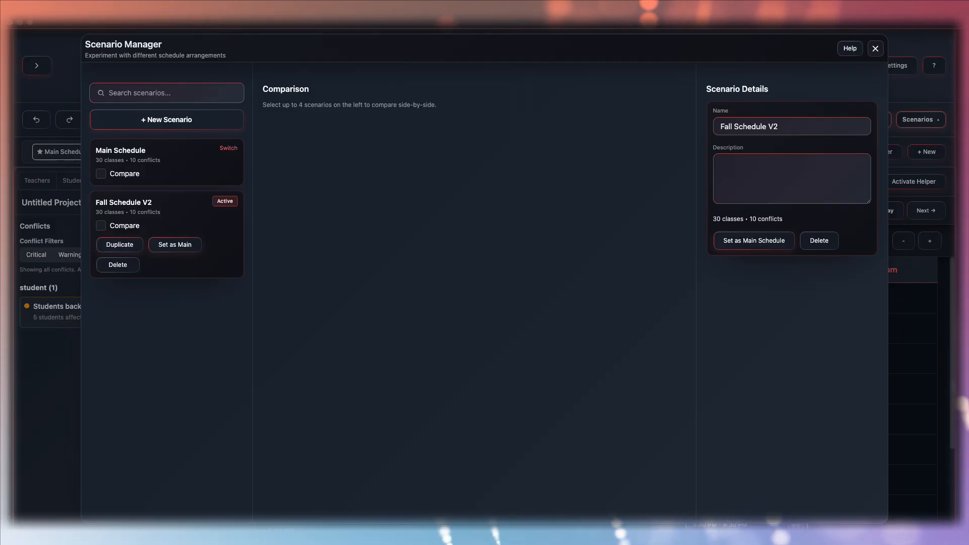
- Duplicate Fall Schedule V2 and rename the copy Fall Schedule V2 Morning Heavy
click(120, 245)
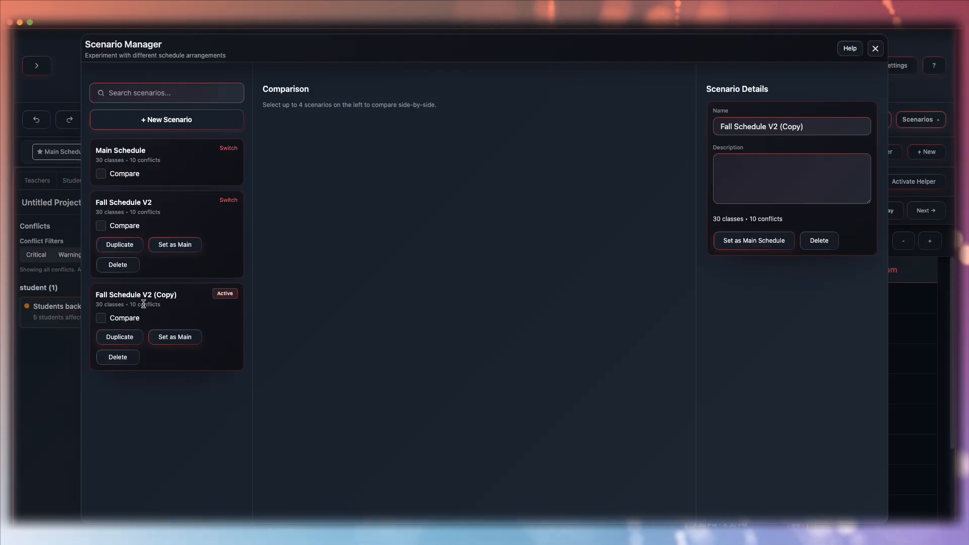
drag(173, 298, 159, 294)
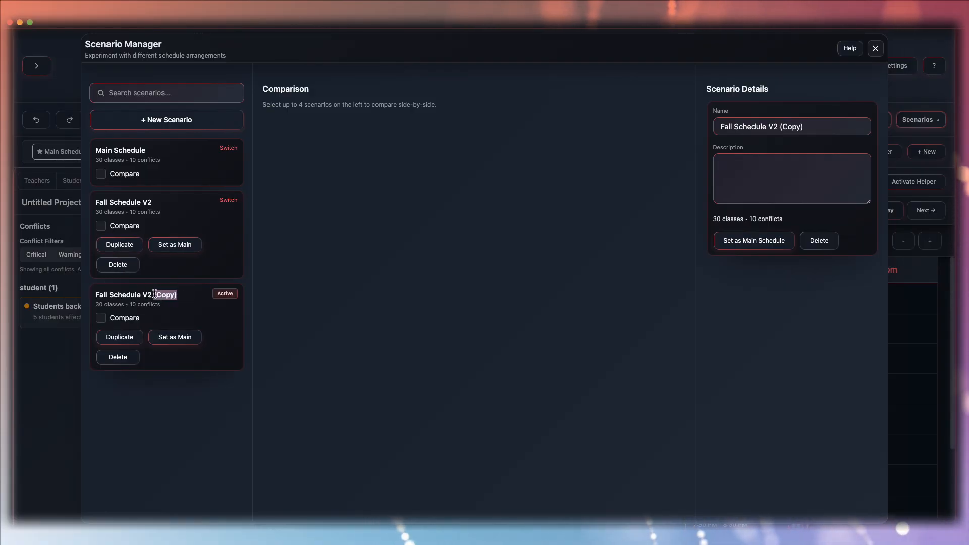
text(Morning Heavy)
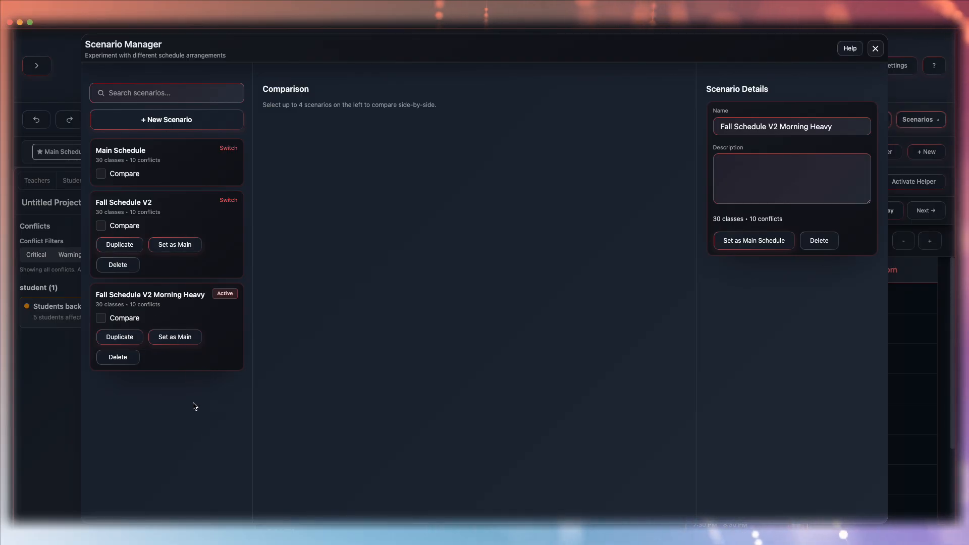
click(876, 49)
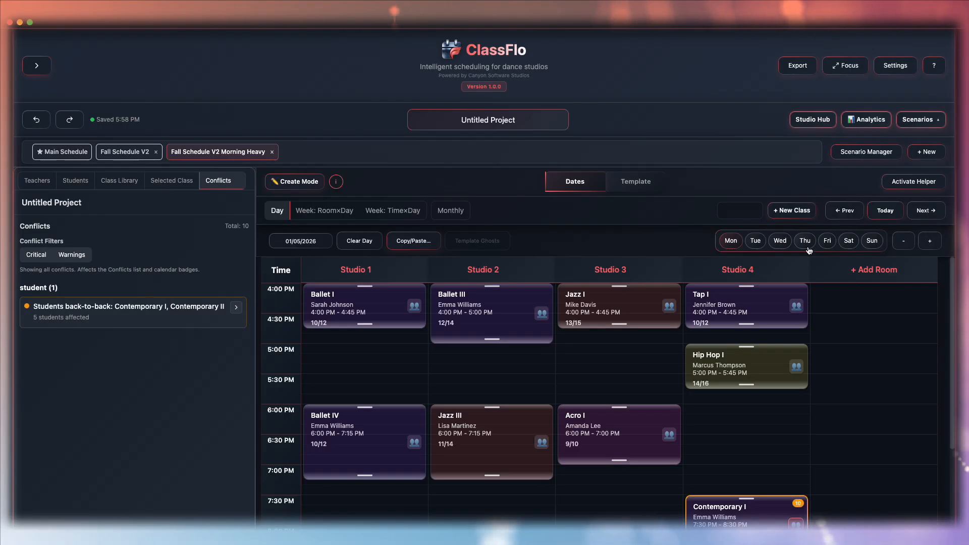
- Switch to the Main Schedule scenario
click(58, 152)
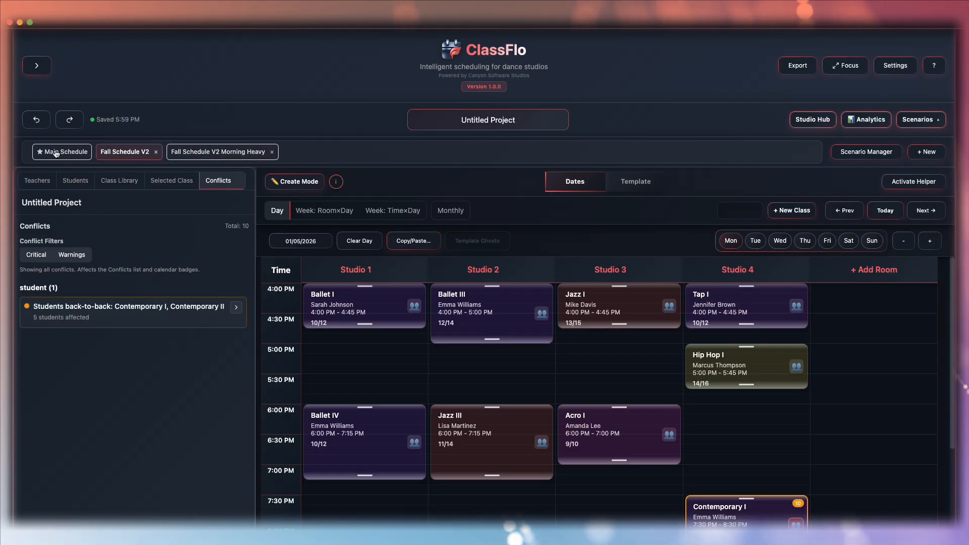